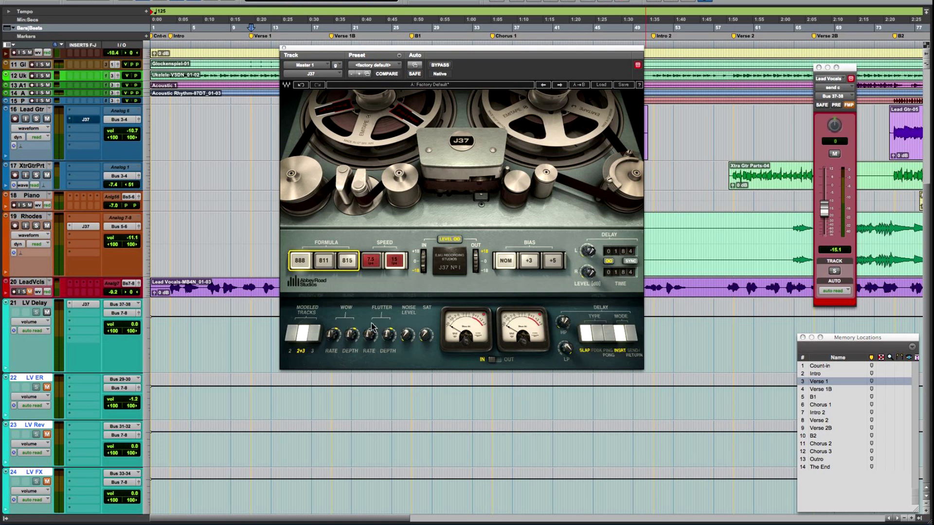
drag(408, 335, 415, 325)
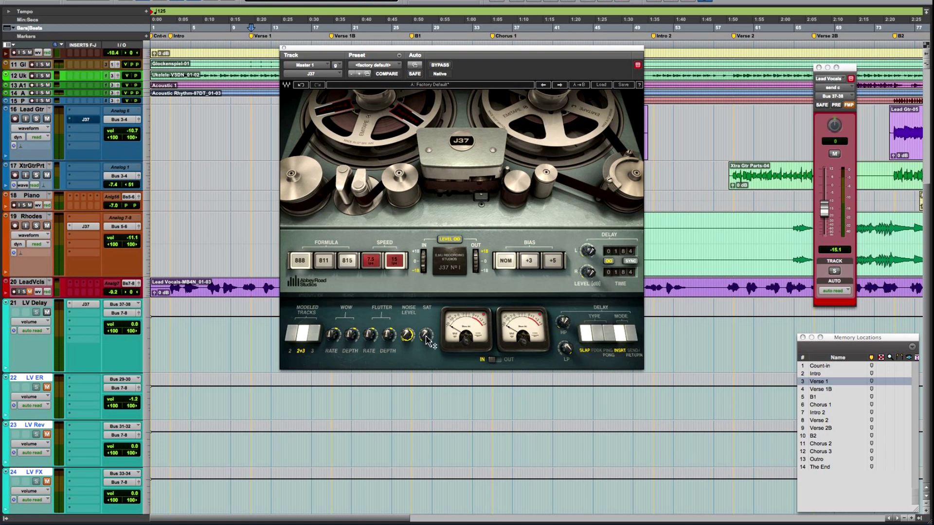
mouse_move(425, 339)
click(466, 343)
Select the 815 tape formula in the master track's J37 and audition the mix by playing and stopping it.
click(347, 263)
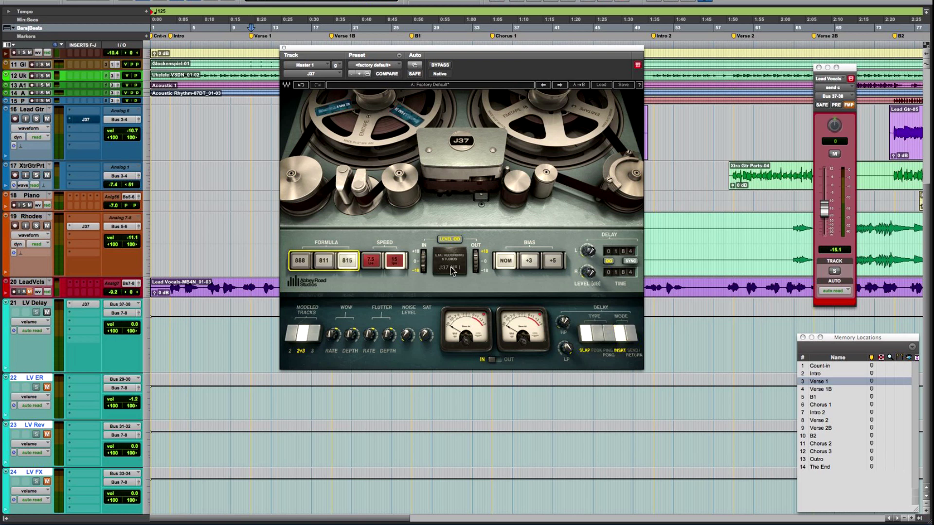
key(space)
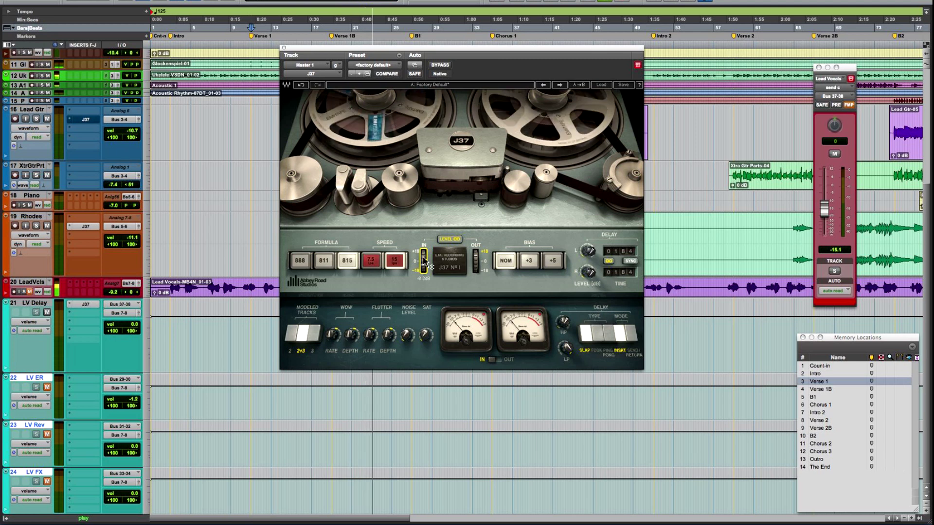
key(space)
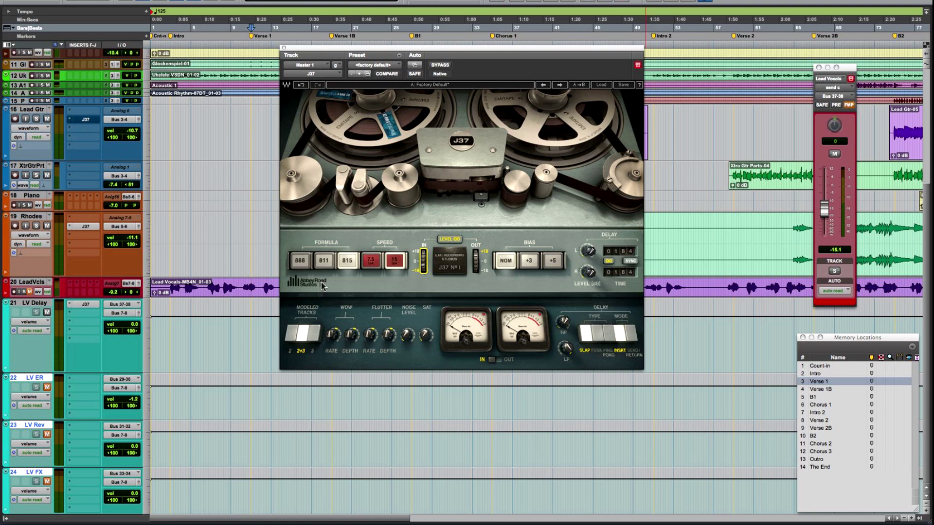
Try the 888 and 811 tape formulas in the J37, ending on 815.
click(300, 262)
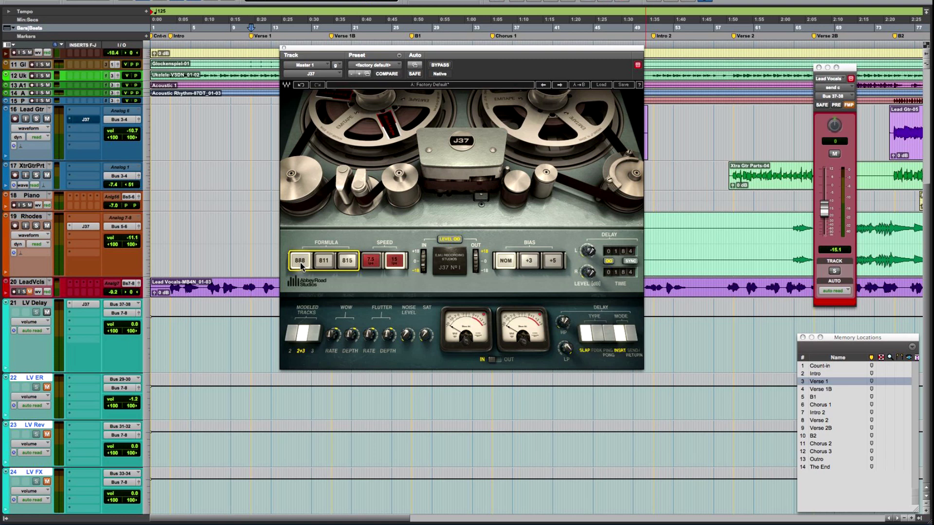
click(324, 263)
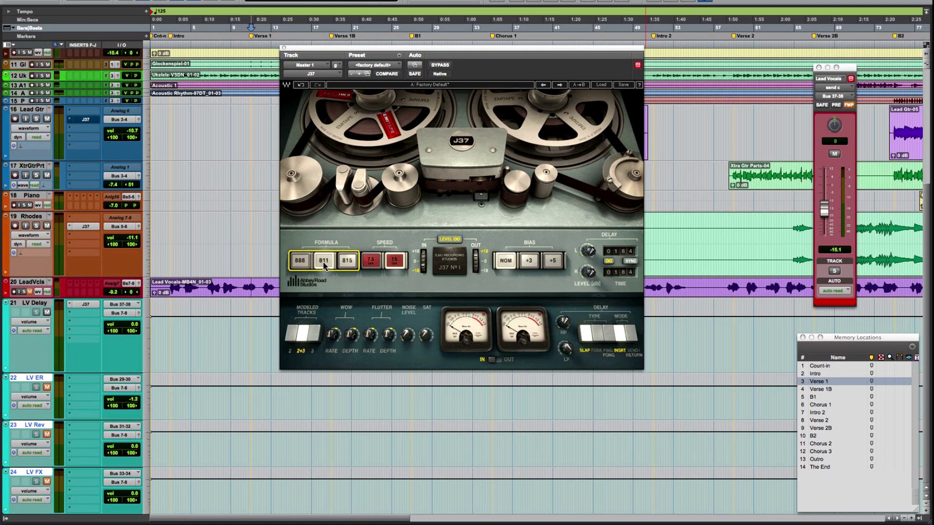
click(351, 265)
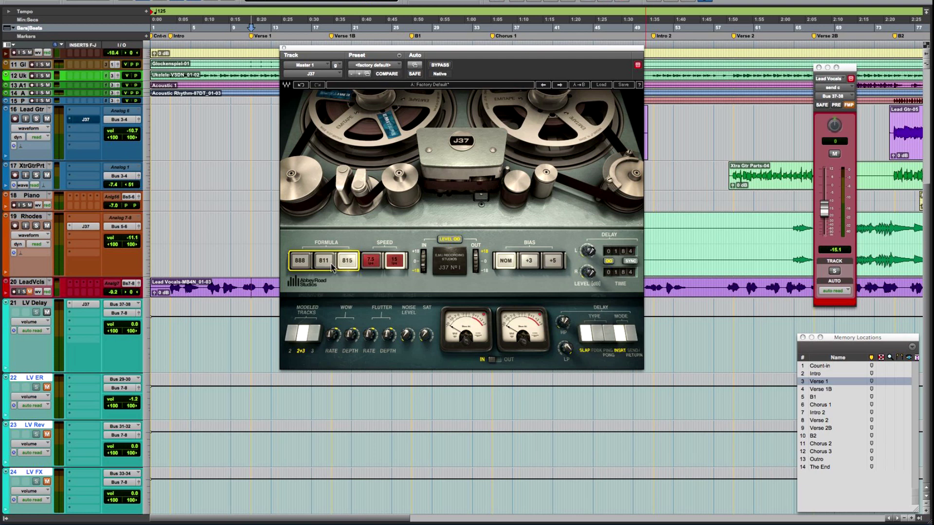
click(301, 261)
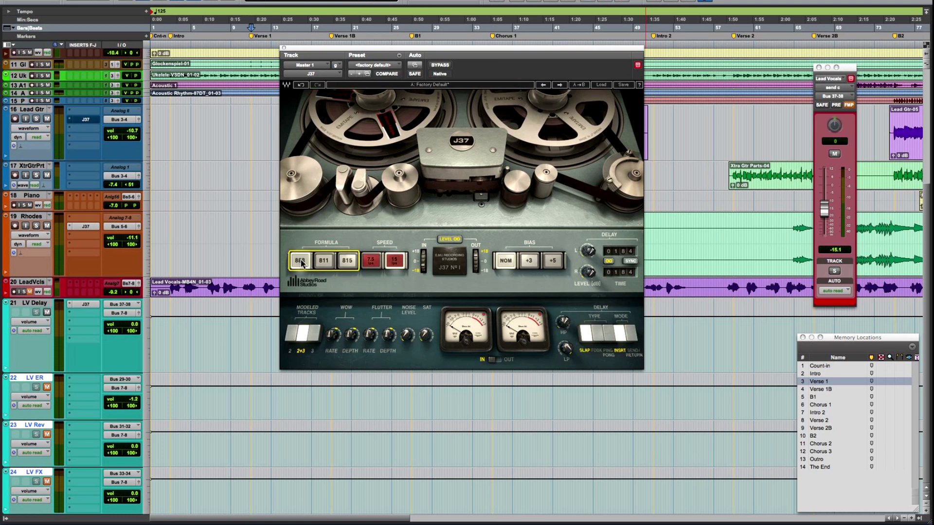
click(349, 266)
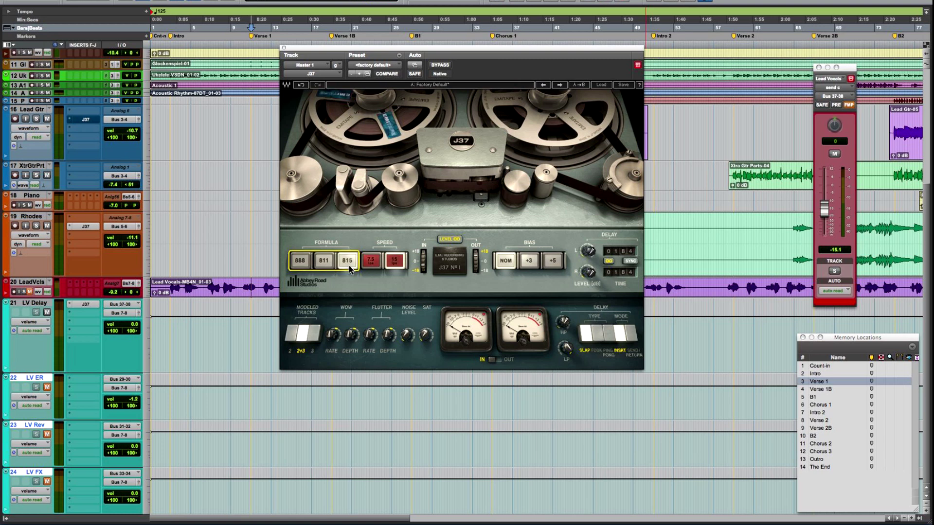
click(324, 263)
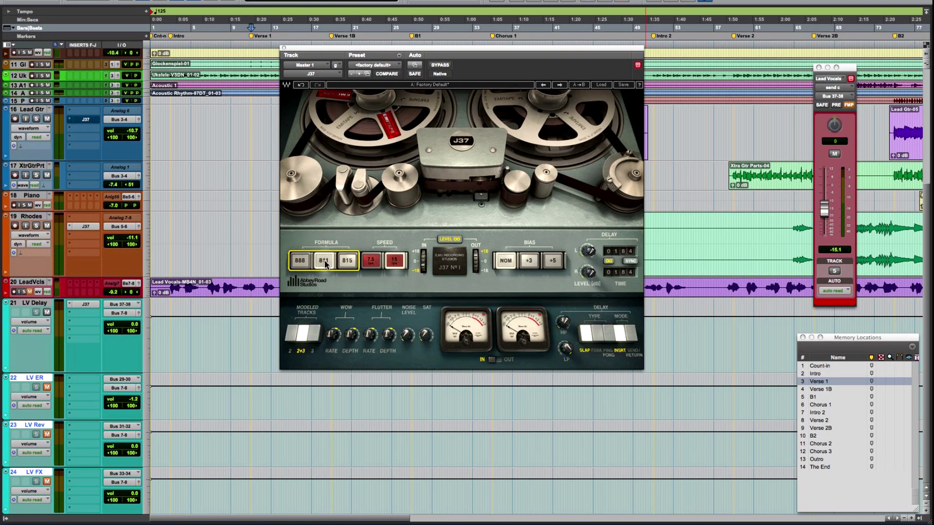
click(347, 262)
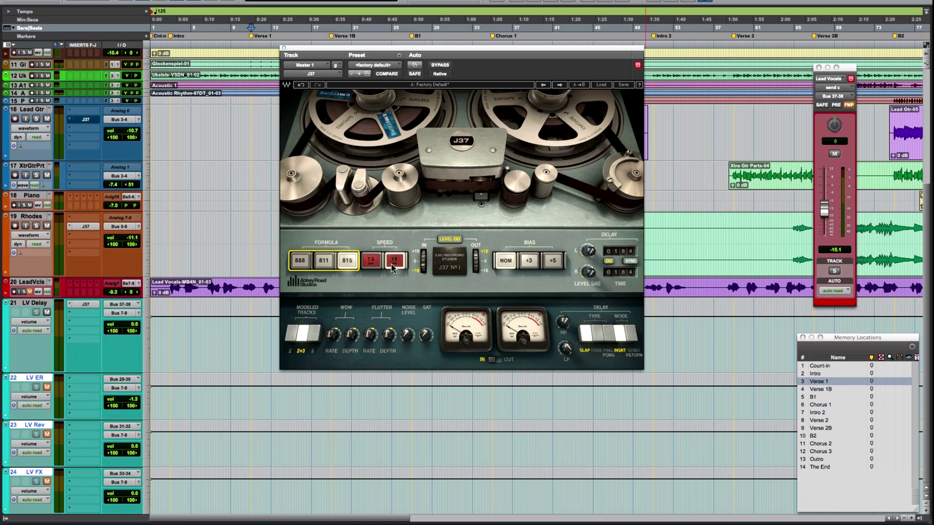
Try the 7.5 tape speed and the +3 and +5 bias settings, returning to 15 and NOM.
click(374, 263)
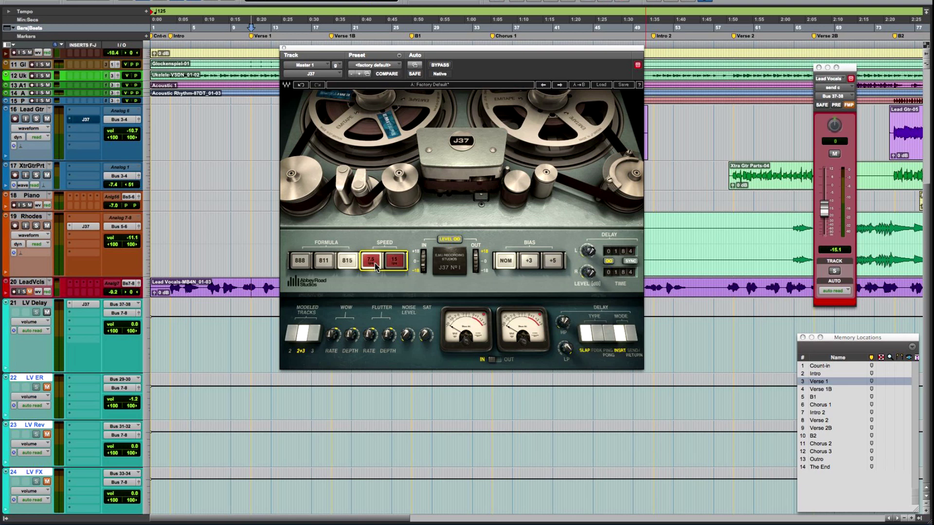
click(394, 266)
click(531, 263)
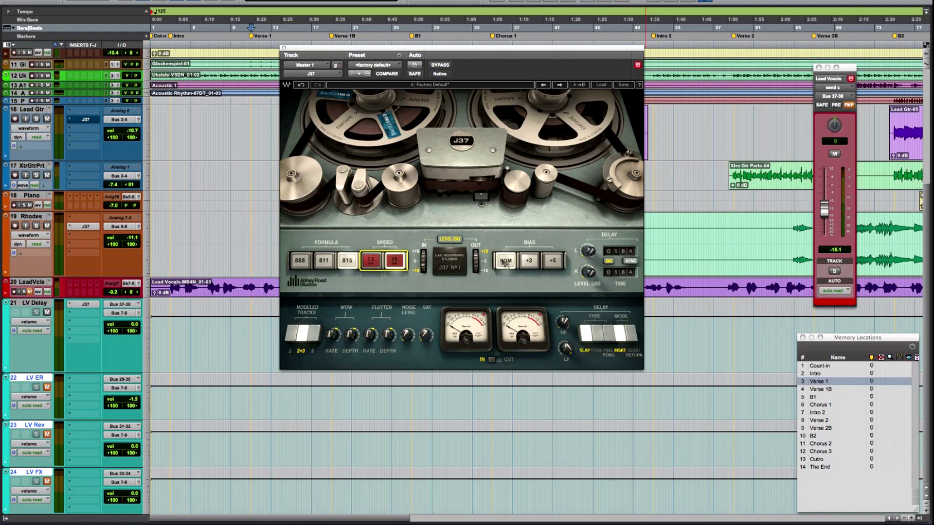
click(528, 266)
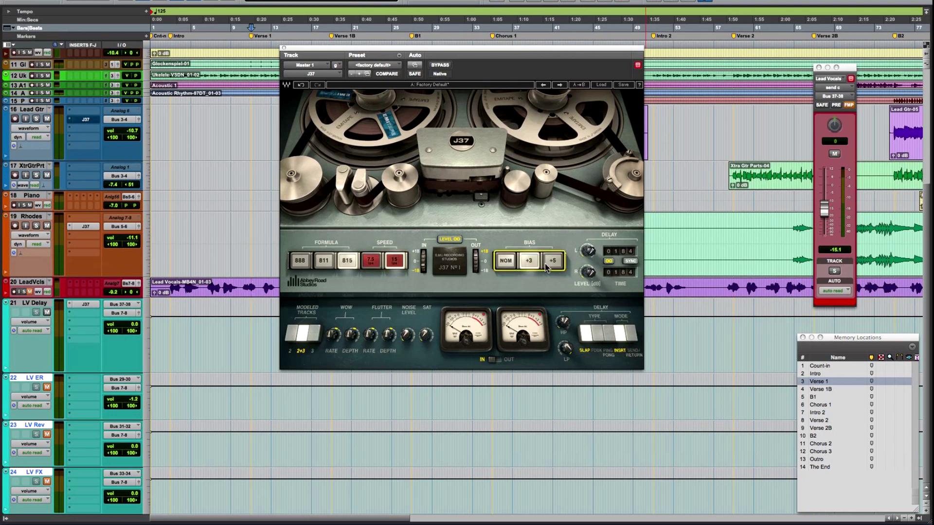
click(550, 264)
click(510, 265)
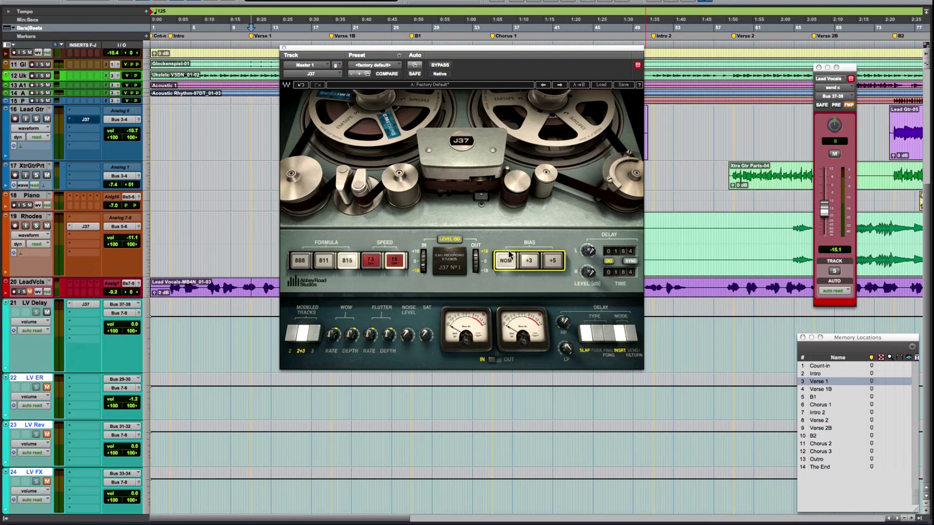
Try modeling track 2 and track 3 individually, returning the modeled tracks setting to 2+3.
click(293, 340)
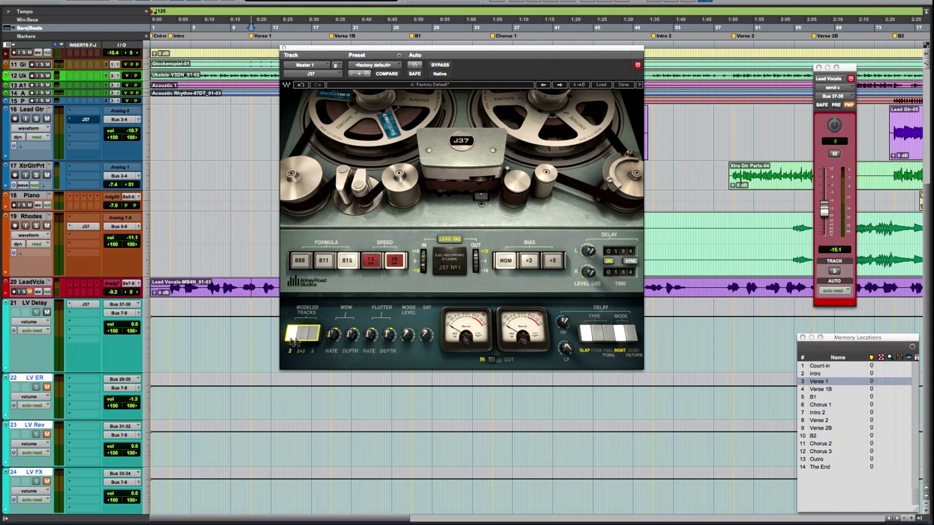
click(292, 340)
click(292, 339)
click(302, 339)
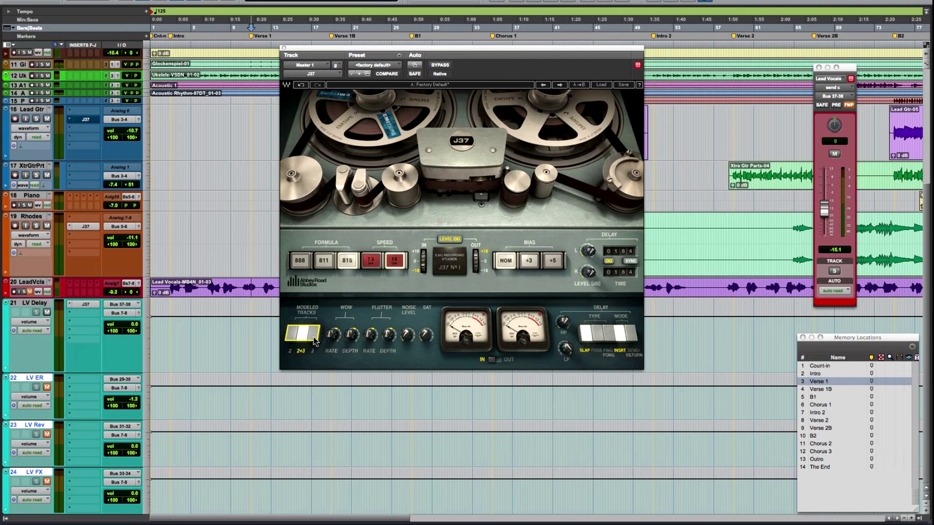
click(315, 341)
click(304, 336)
Move the J37 window lower and play the session while comparing the 811, 888 and 815 tape formulas, ending on 815.
drag(518, 49, 516, 94)
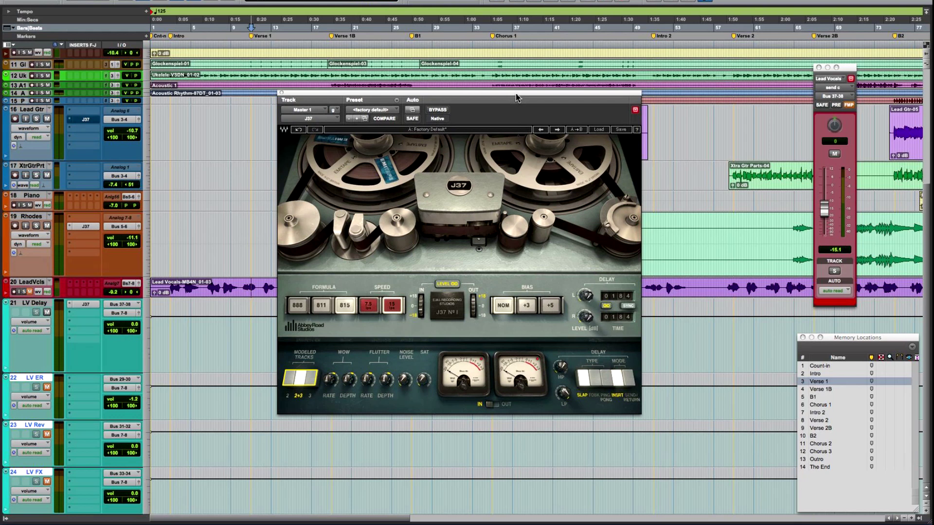
key(space)
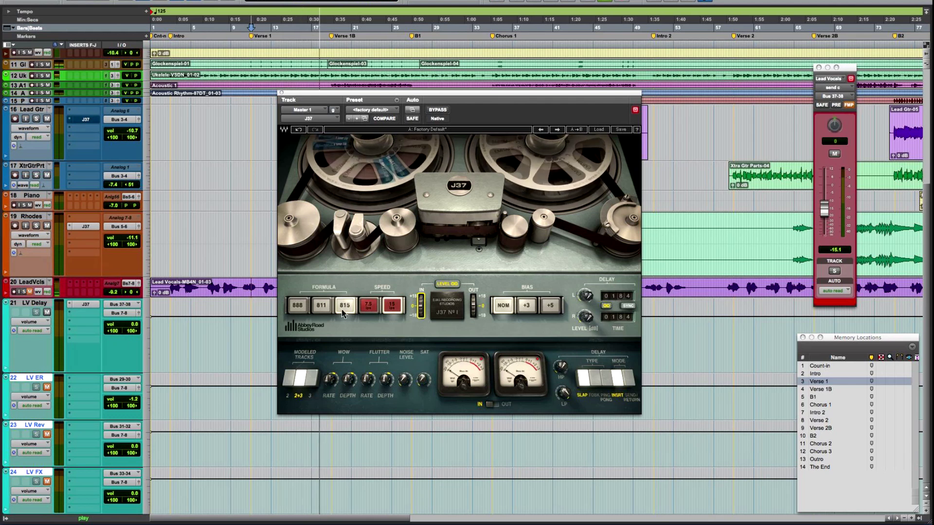
click(326, 311)
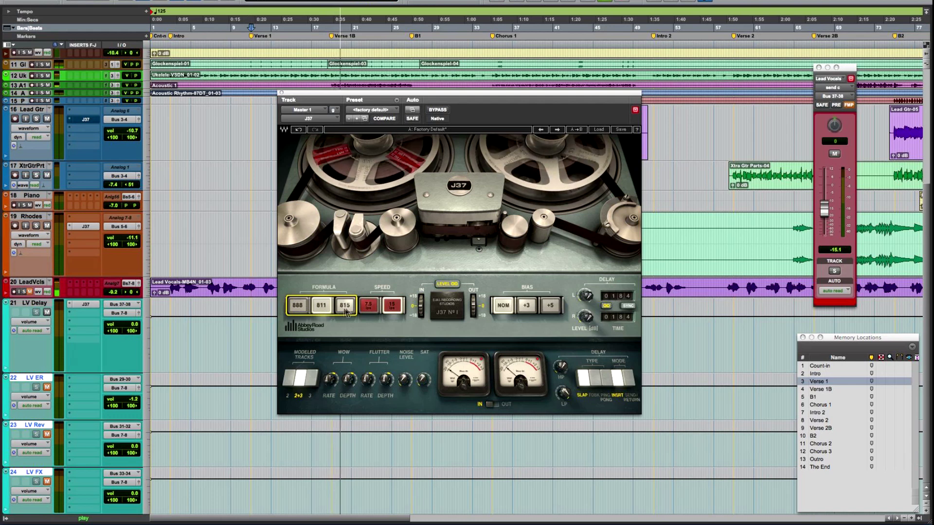
click(346, 308)
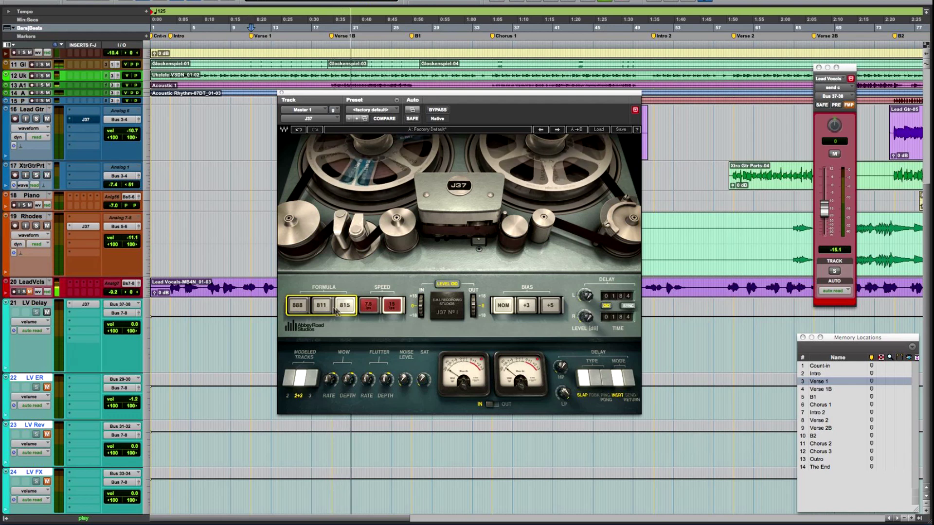
click(323, 309)
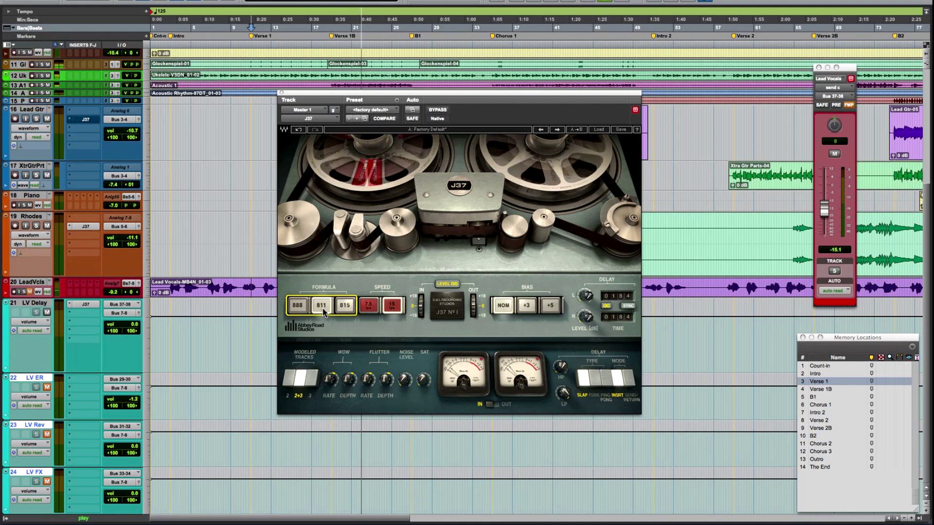
click(296, 307)
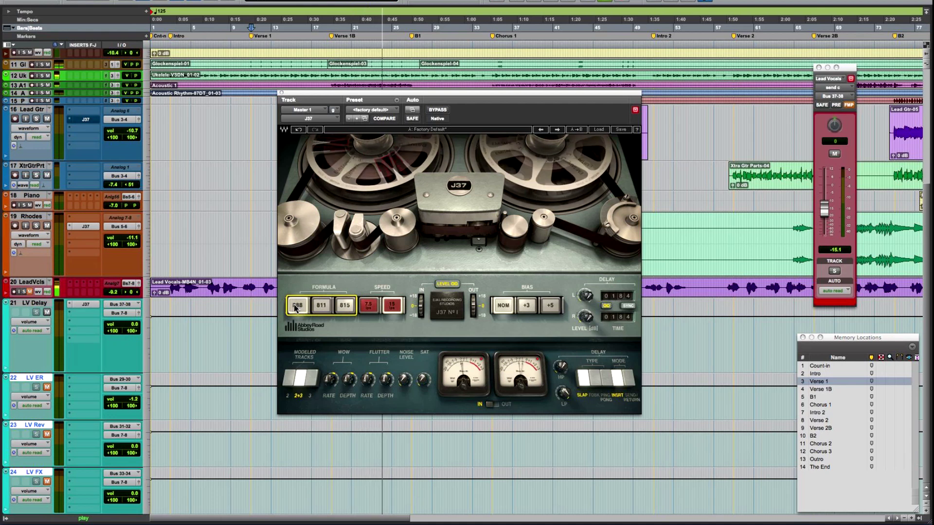
click(321, 307)
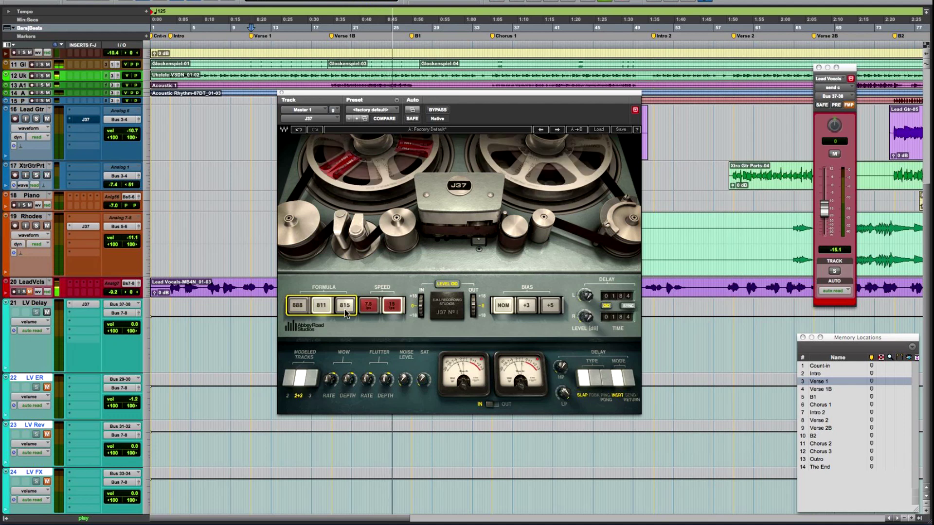
click(345, 307)
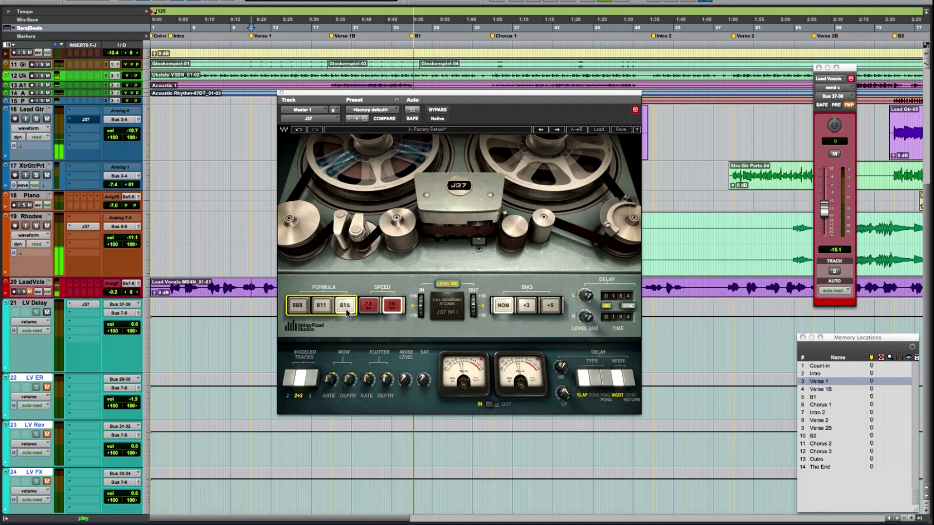
Raise the bias through +3 to +5 and switch the tape formula through 811 to 888 during playback.
click(526, 308)
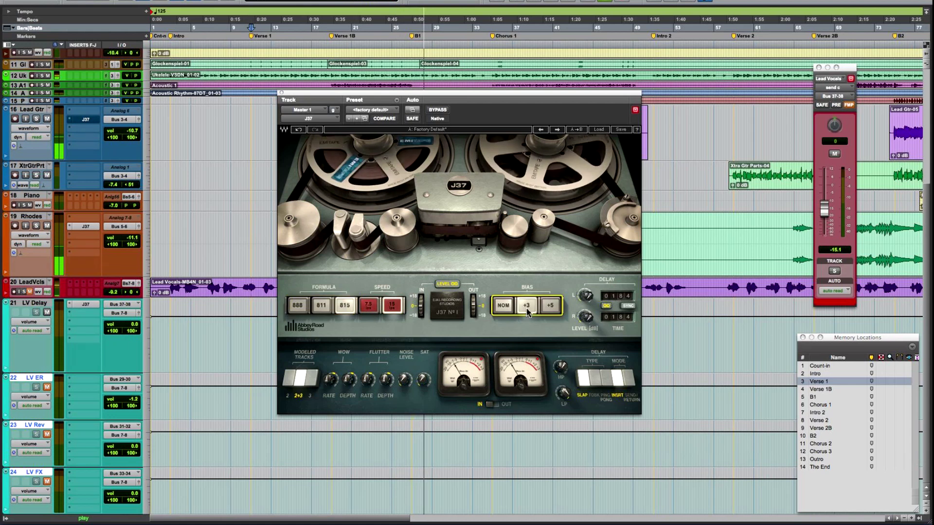
click(551, 306)
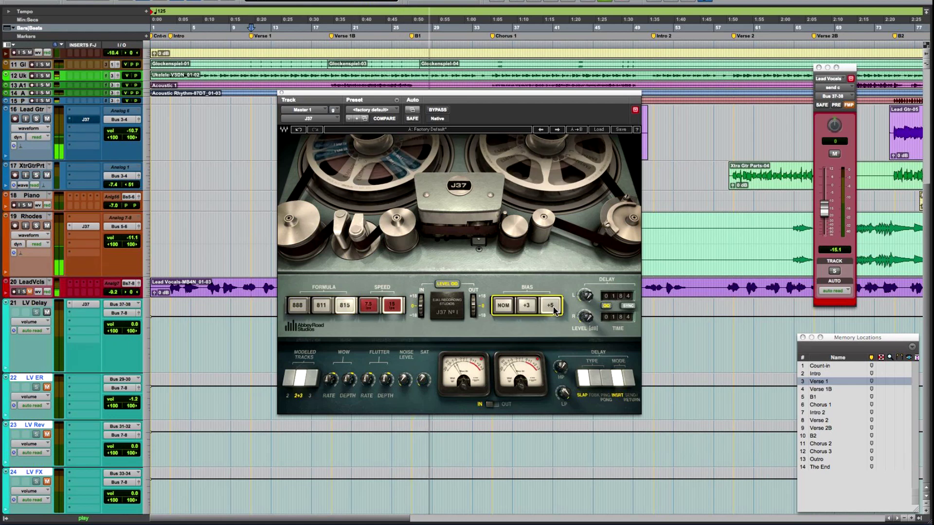
click(329, 308)
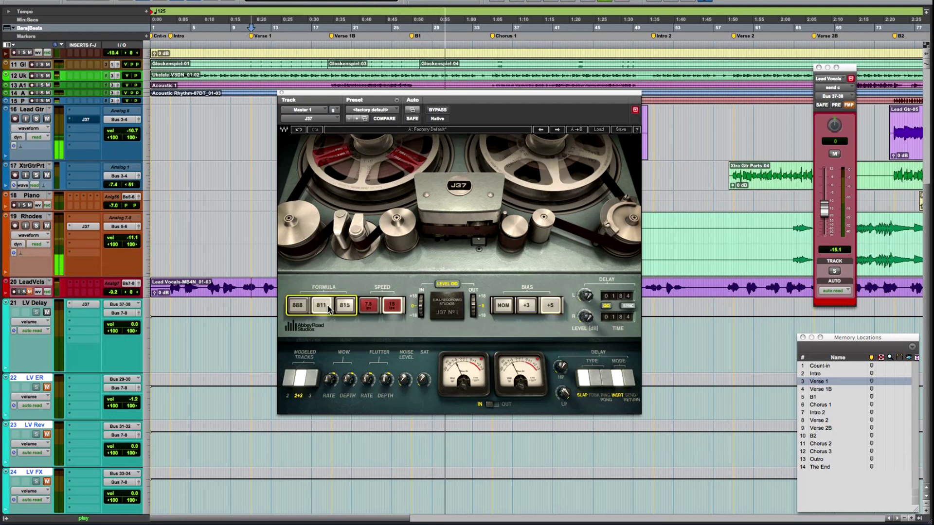
click(298, 307)
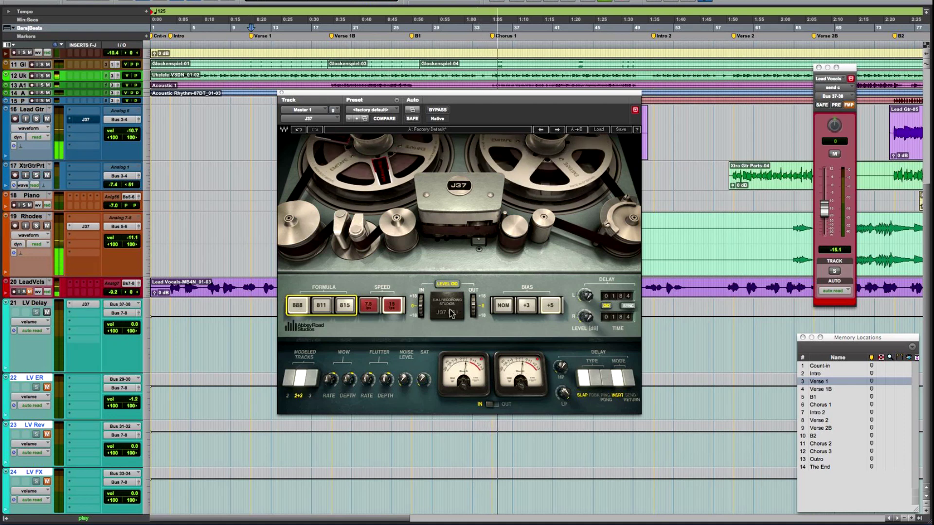
Compare NOM bias against the higher bias settings with the 888 formula during playback, ending on NOM.
click(498, 309)
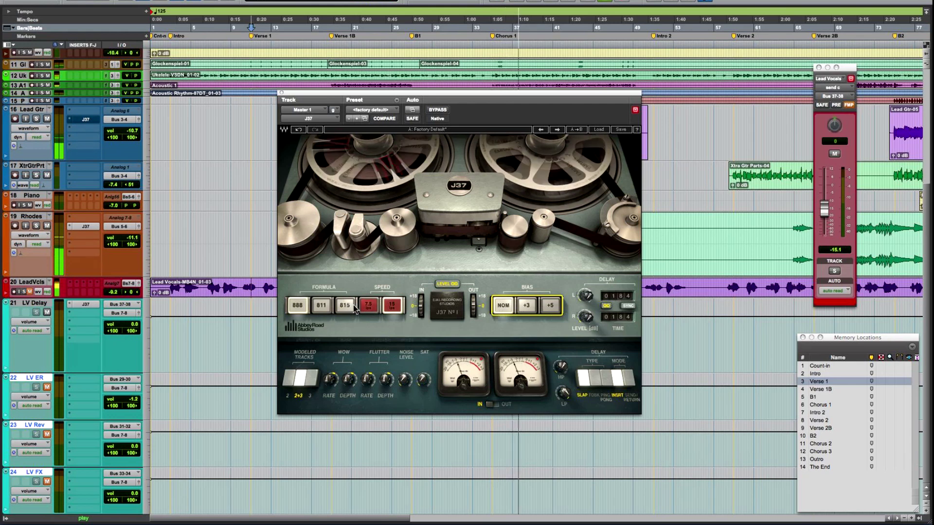
click(530, 305)
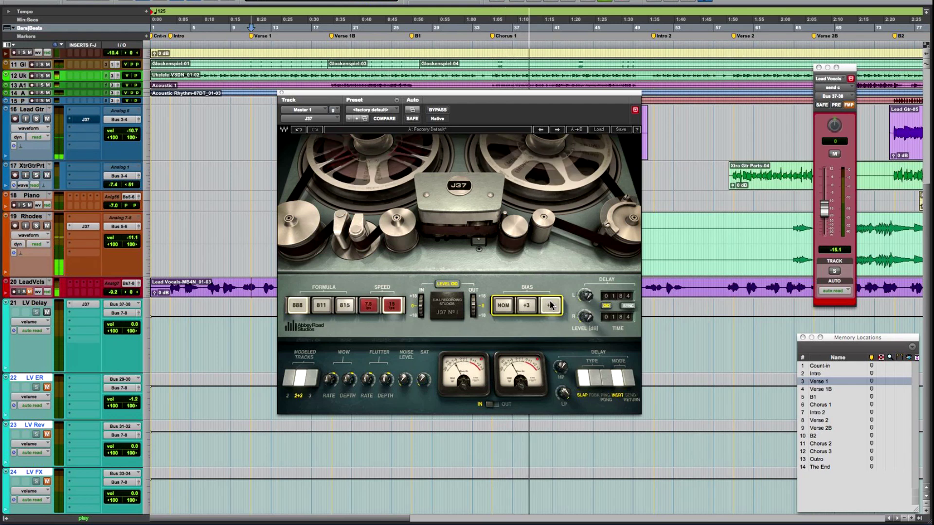
click(503, 306)
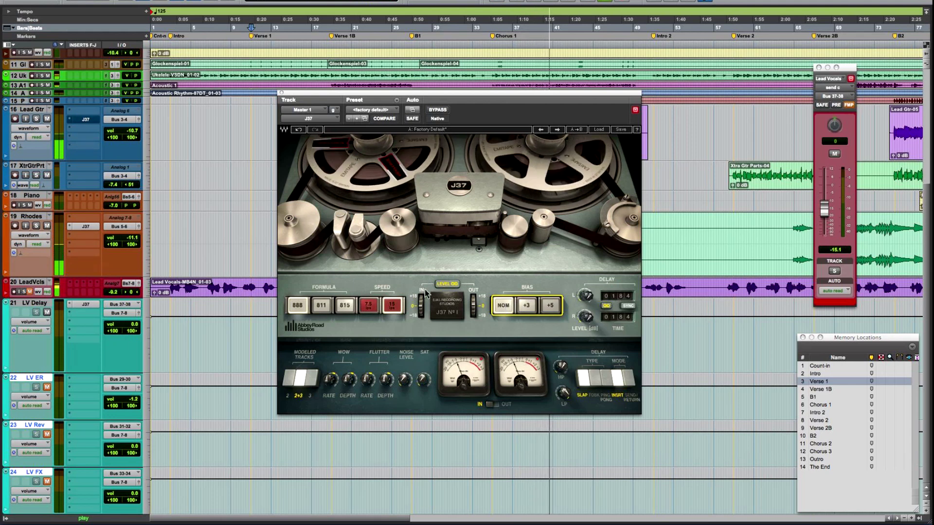
click(547, 313)
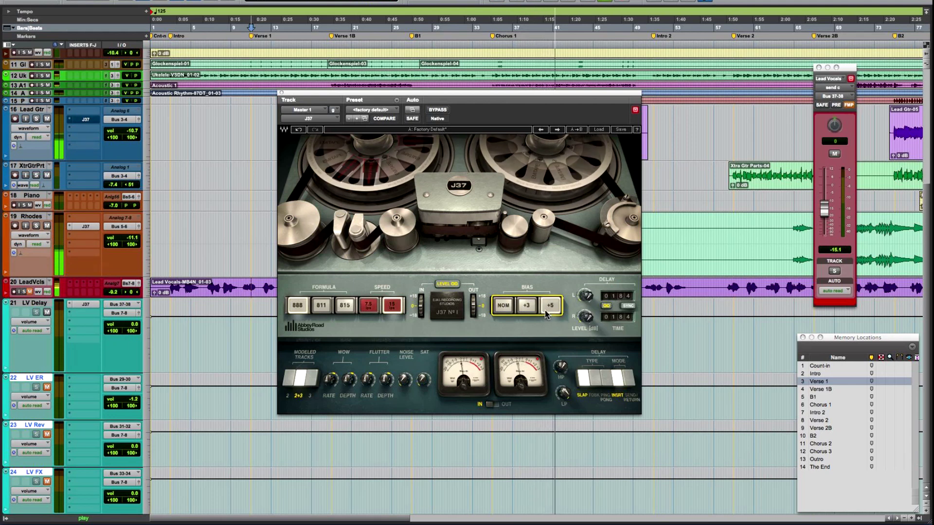
click(503, 307)
Set the J37's tape formula to 815 and its tape speed to 7.5 while the mix plays.
click(346, 306)
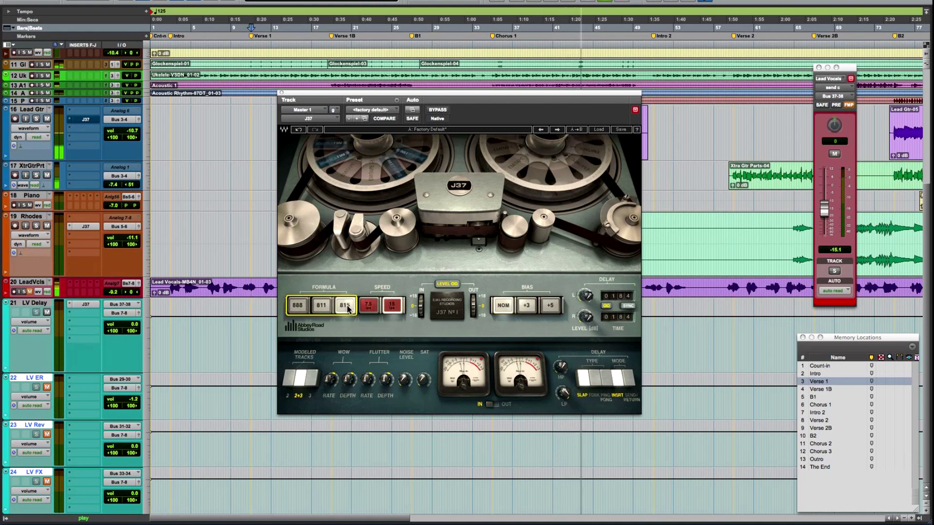
click(369, 307)
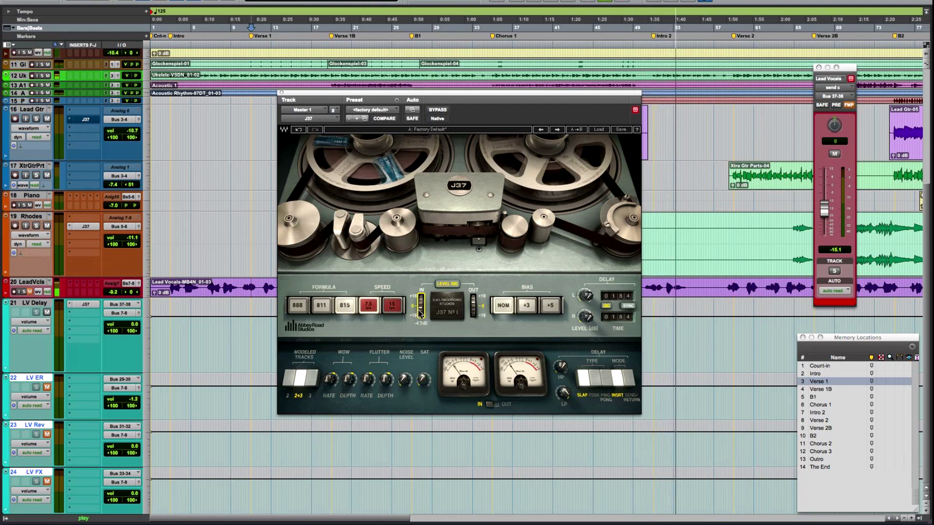
Switch the J37 formula to 811 and 888 during playback, comparing the 15 and 7.5 tape speeds on 888.
click(322, 310)
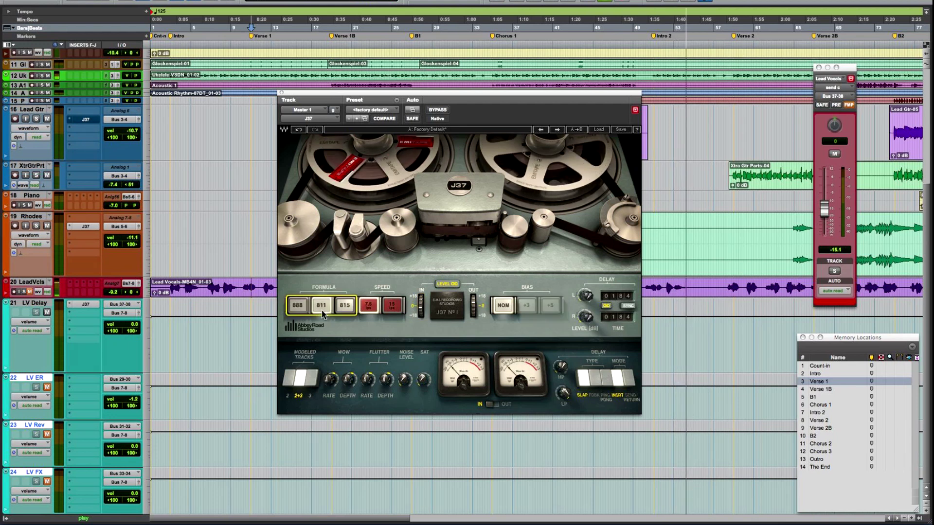
click(299, 307)
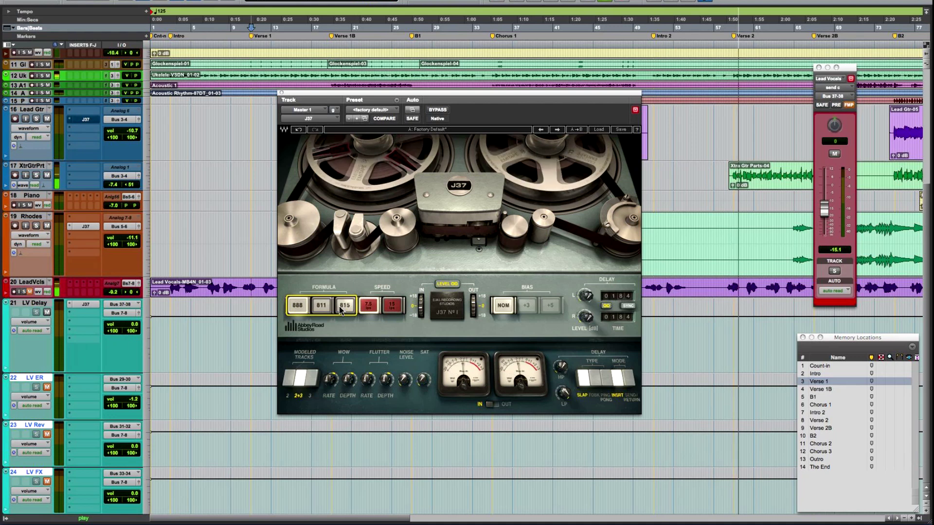
click(368, 306)
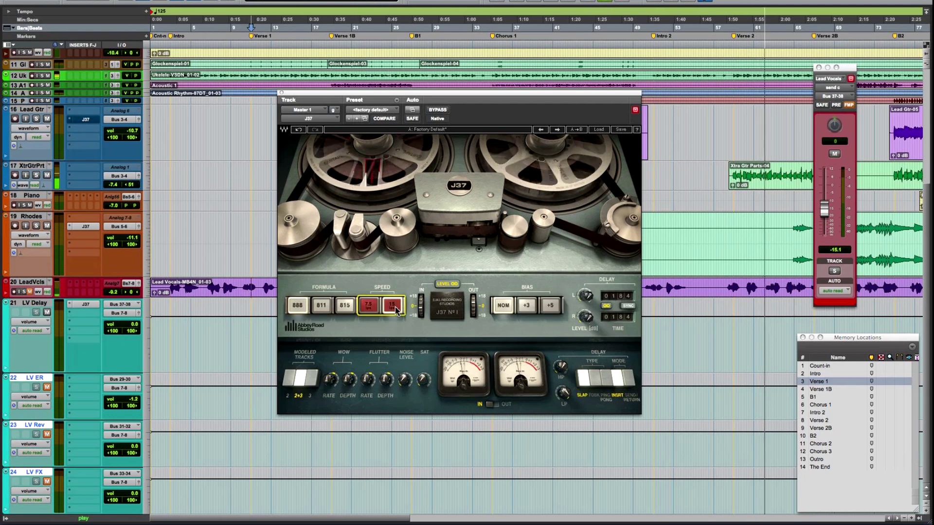
click(369, 310)
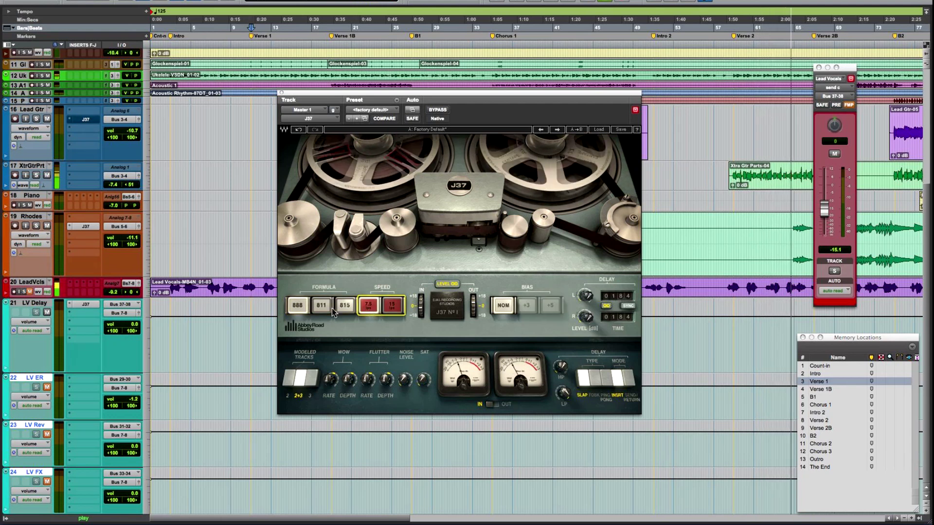
Compare the 7.5 and 15 tape speeds with the 815 and 811 formulas during playback, ending on 815 at 15.
click(345, 308)
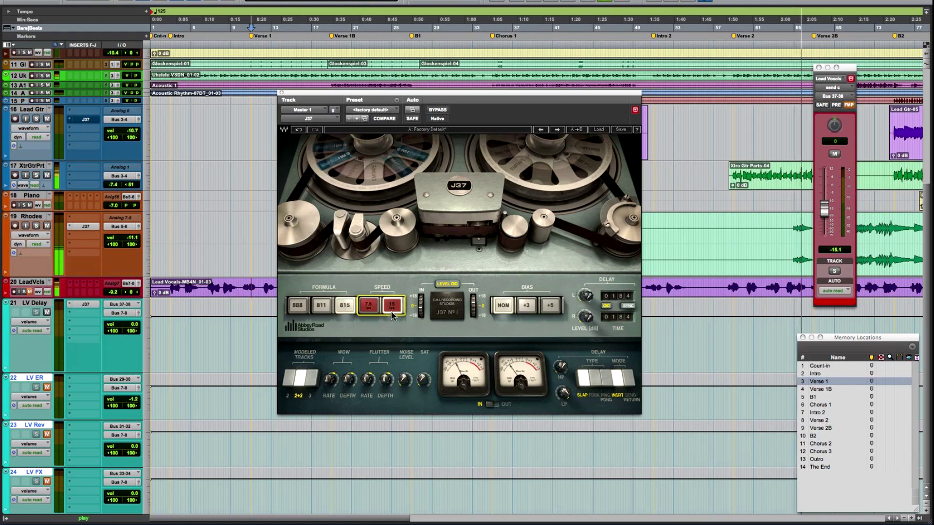
click(370, 308)
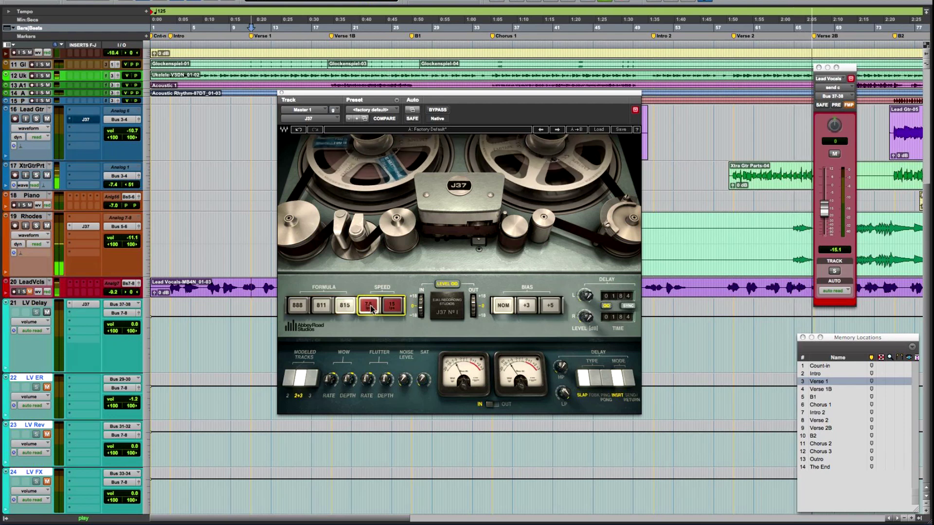
click(324, 309)
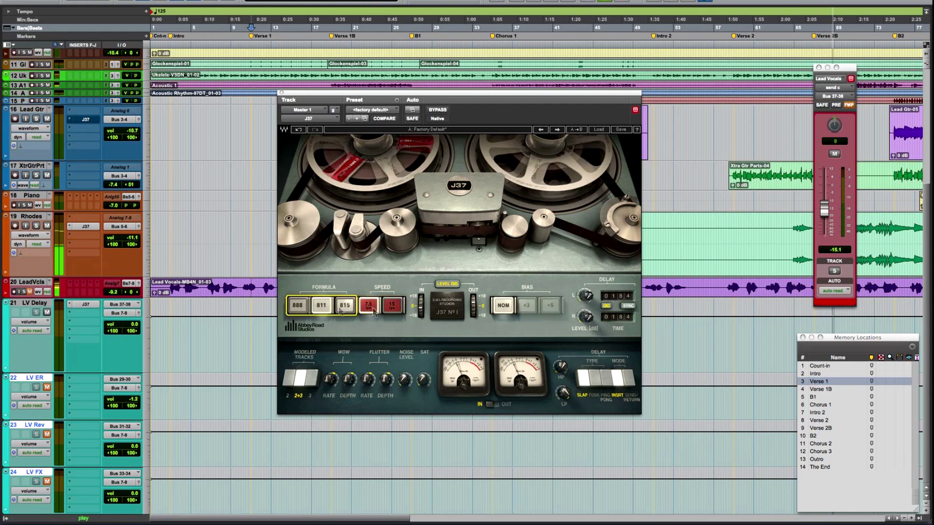
click(391, 307)
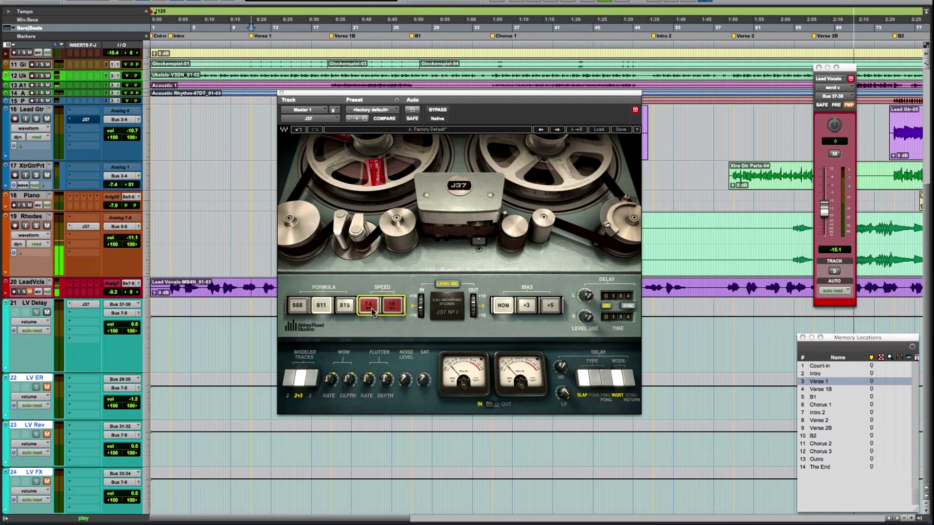
click(373, 310)
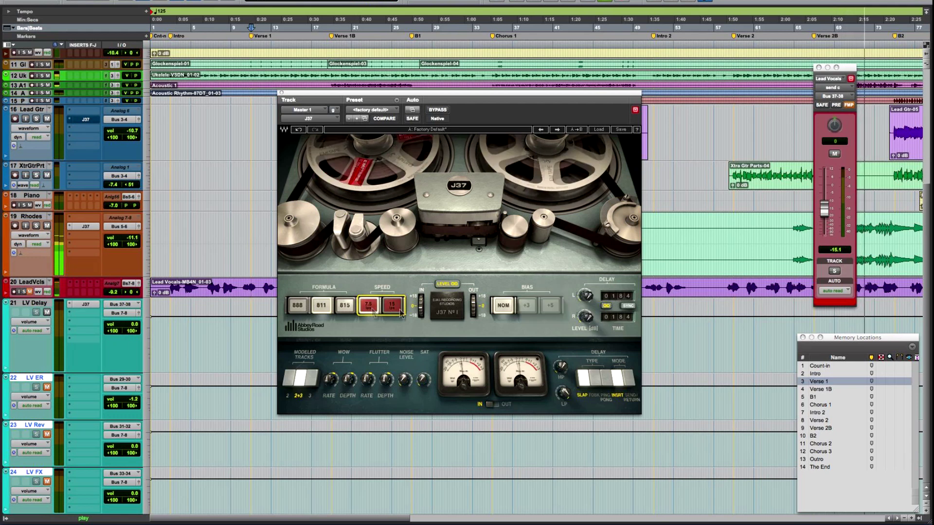
click(391, 307)
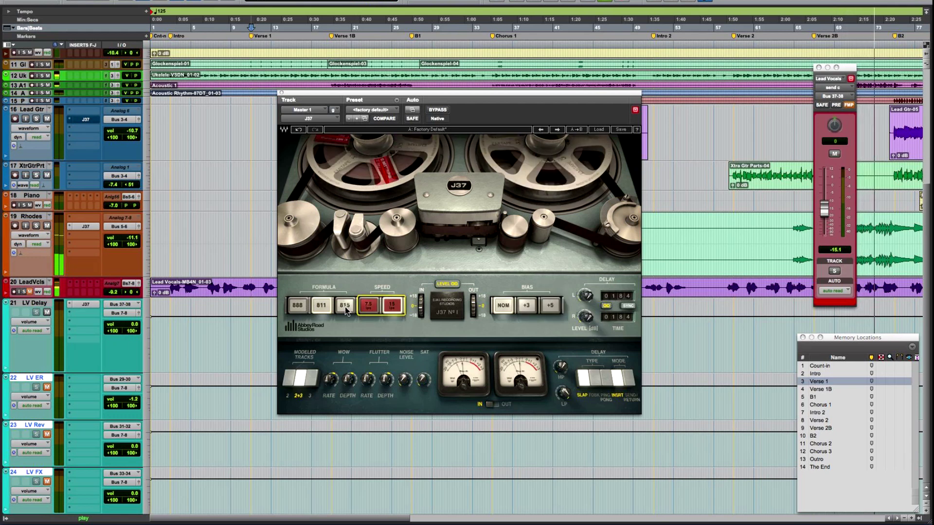
click(346, 306)
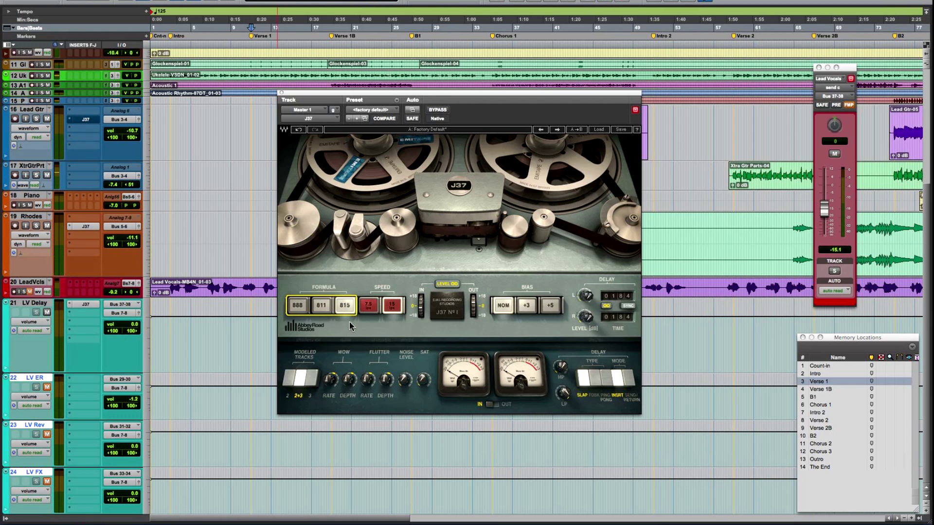
Compare the J37's modeled track options 2, 3 and 2+3 while the mix plays, ending on 2+3.
click(289, 379)
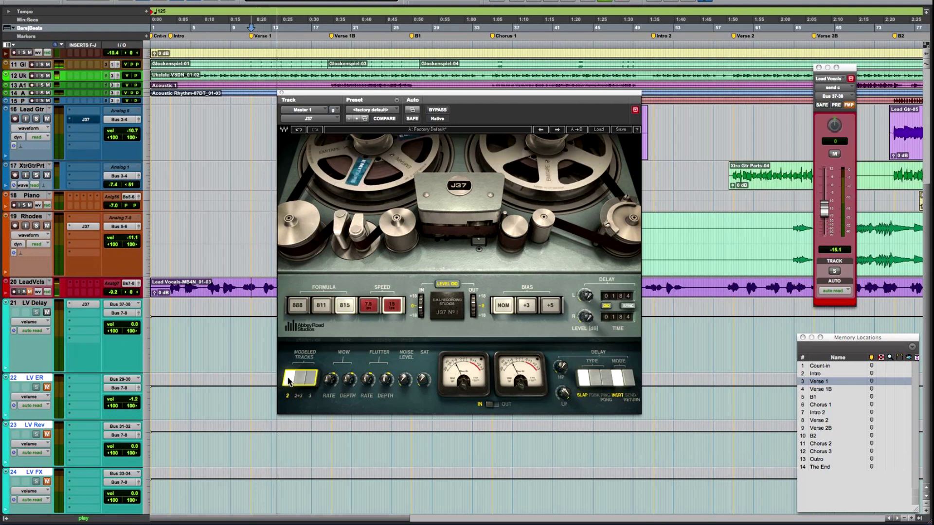
click(311, 381)
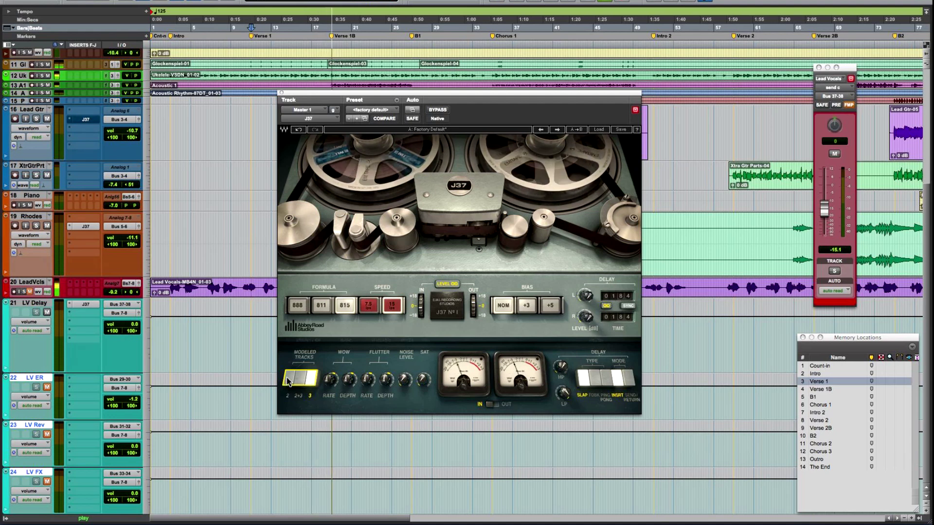
click(290, 381)
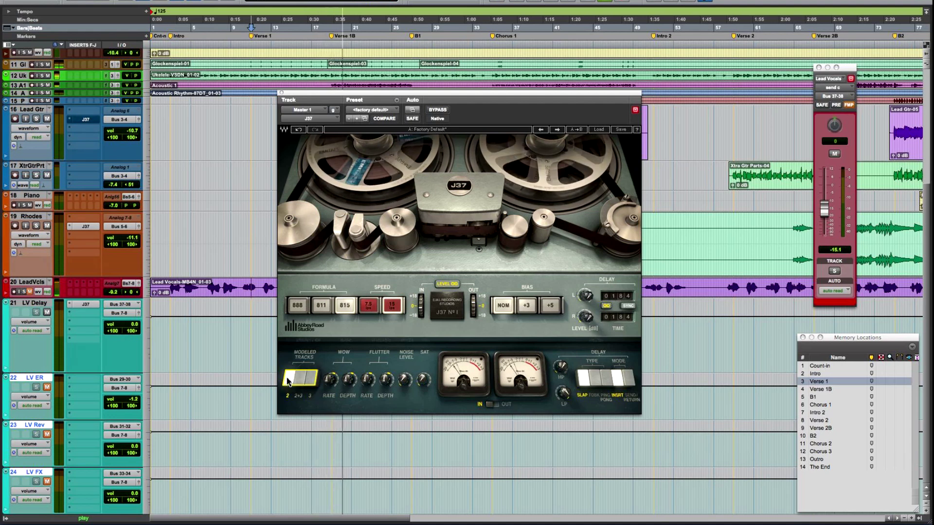
click(313, 383)
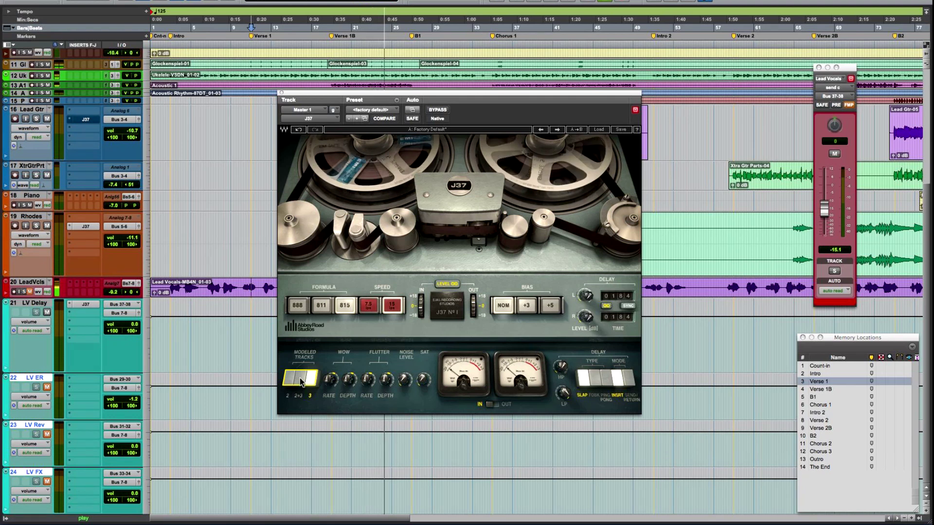
click(300, 379)
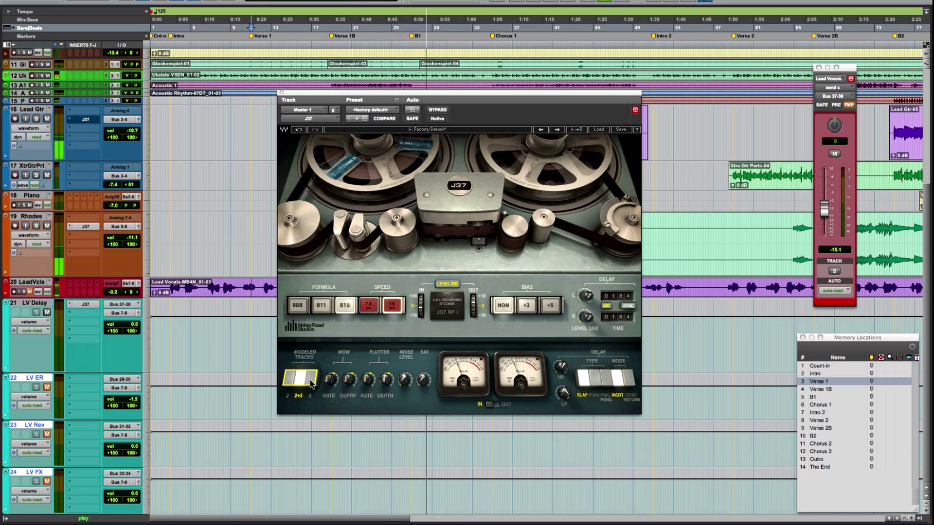
click(310, 379)
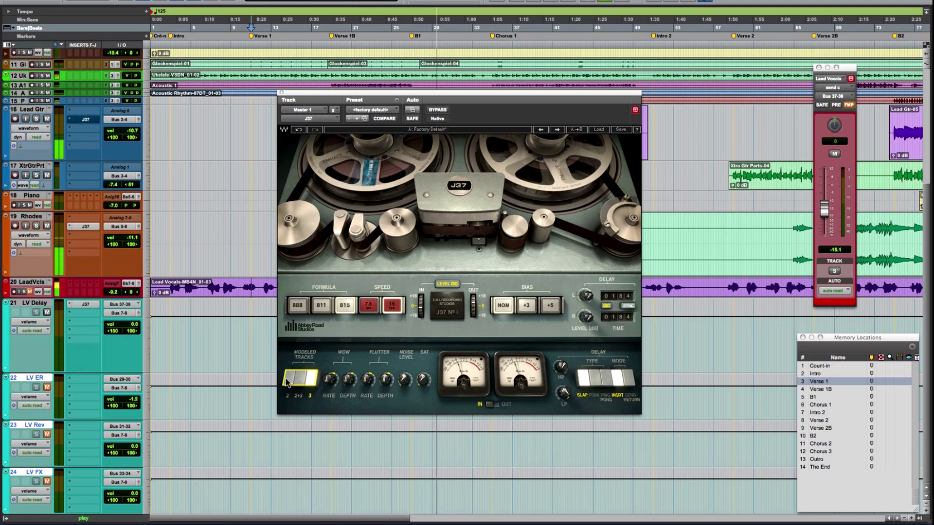
click(289, 381)
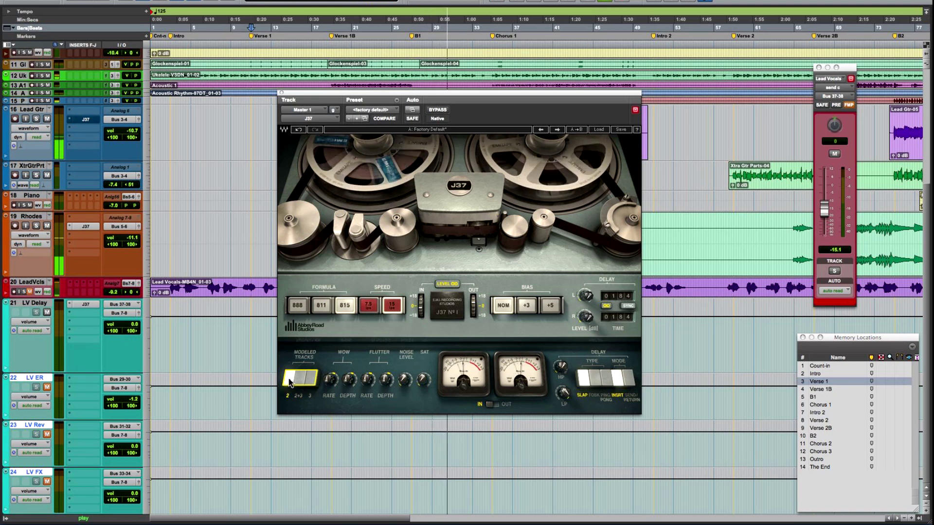
click(300, 381)
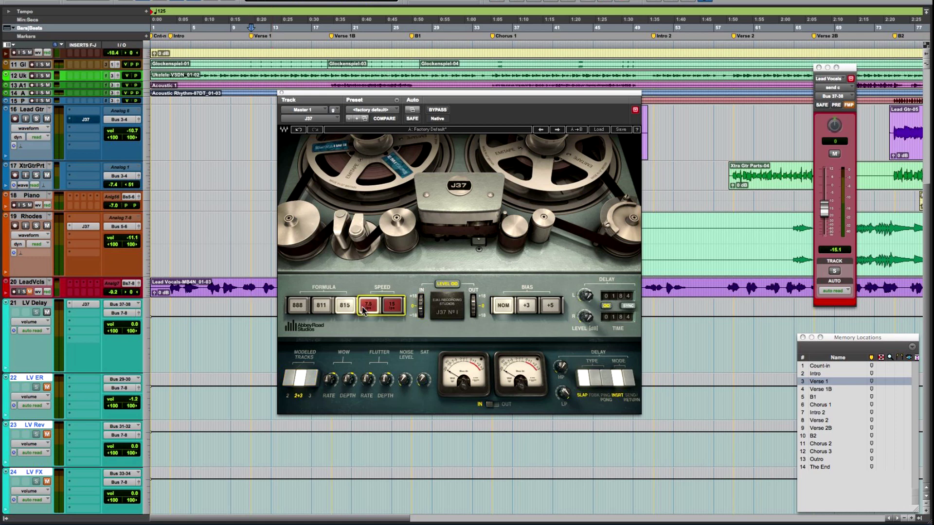
Set the J37 to the 888 formula at 7.5 speed, start playback and adjust the input level.
click(297, 306)
key(space)
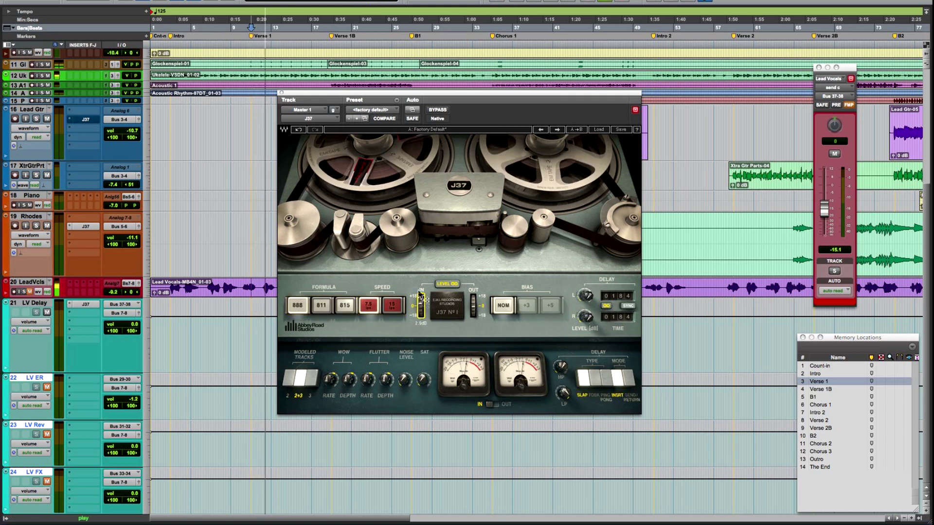
drag(417, 288, 417, 297)
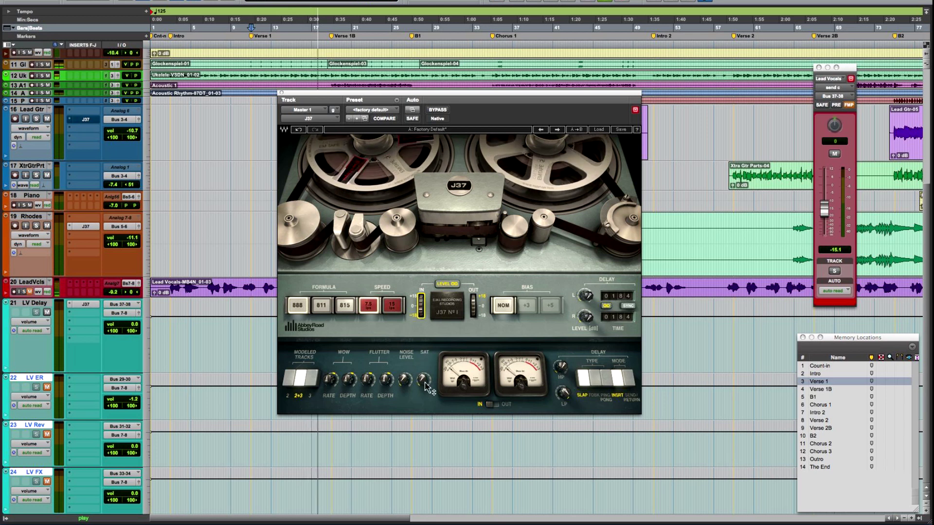
Increase the J37's saturation while the mix plays, and stop playback.
mouse_move(423, 380)
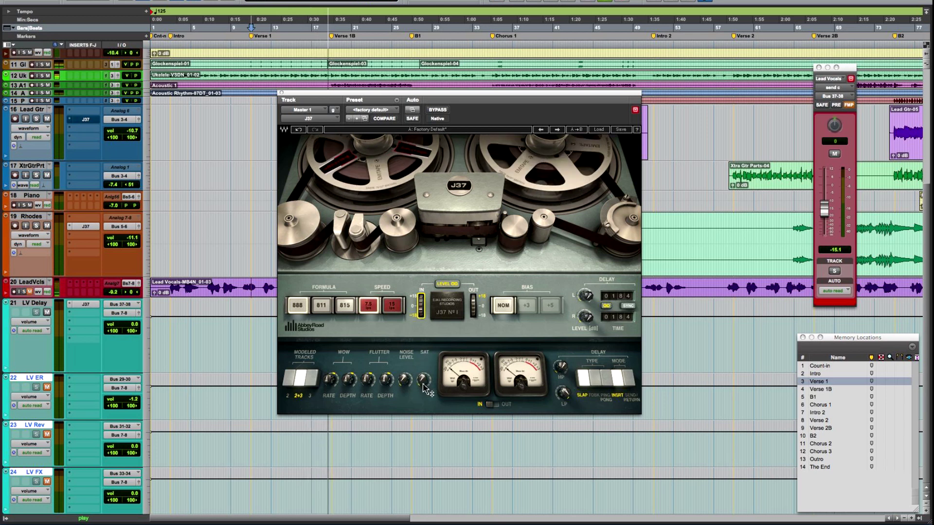
drag(423, 380, 423, 374)
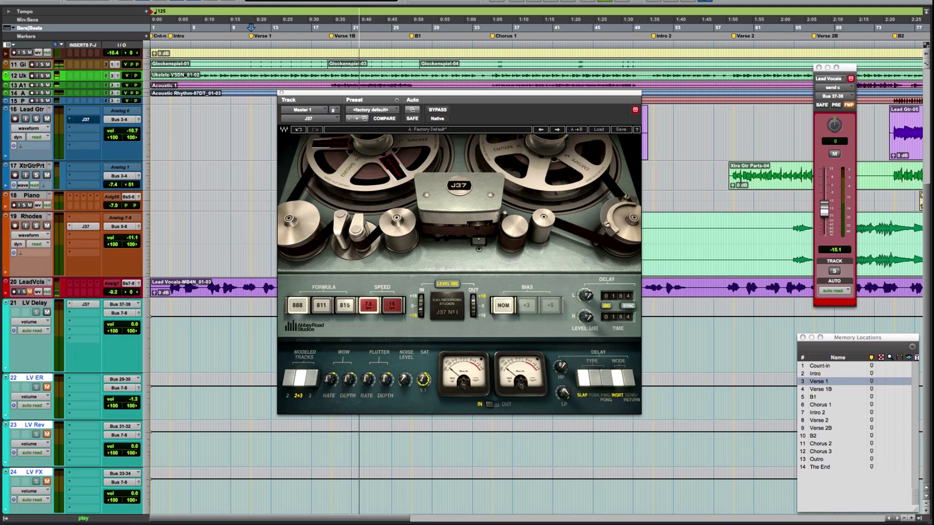
key(space)
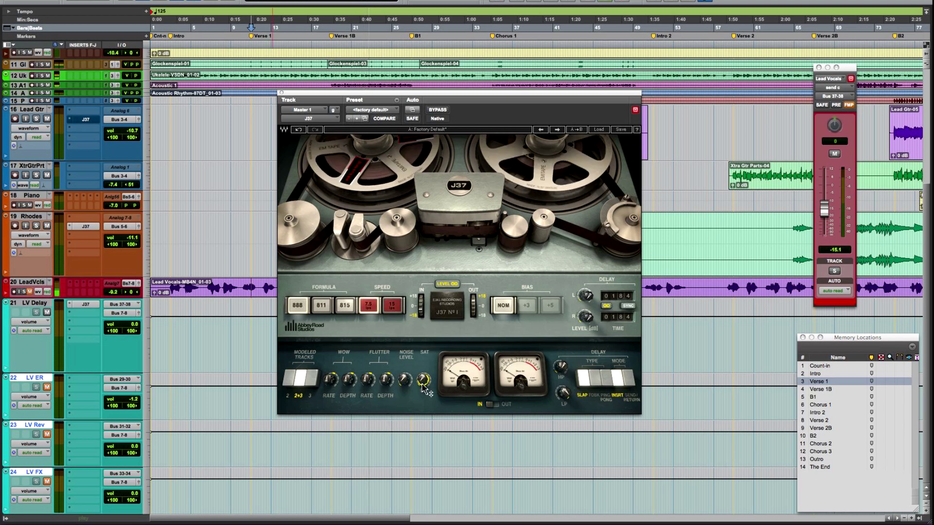
Set the J37 to the 815 formula at 15 speed and play the mix, comparing it bypassed and active.
click(345, 307)
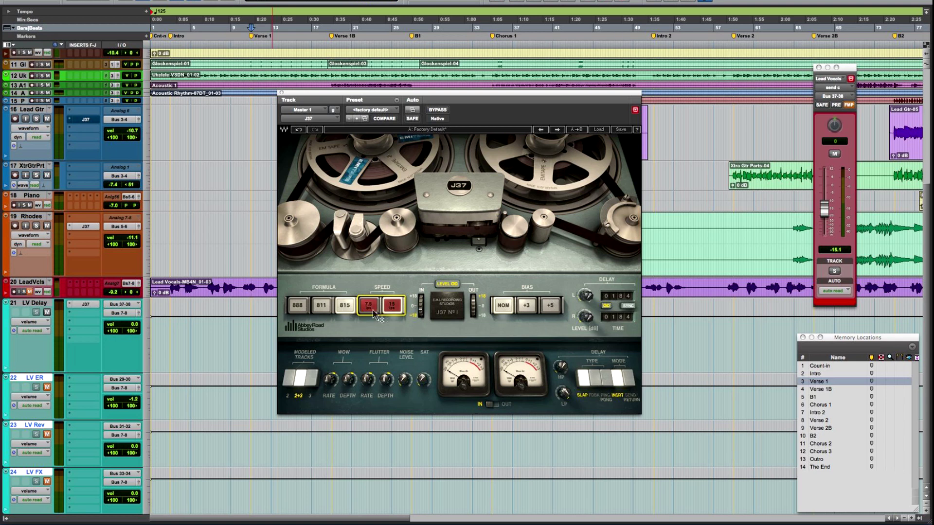
key(space)
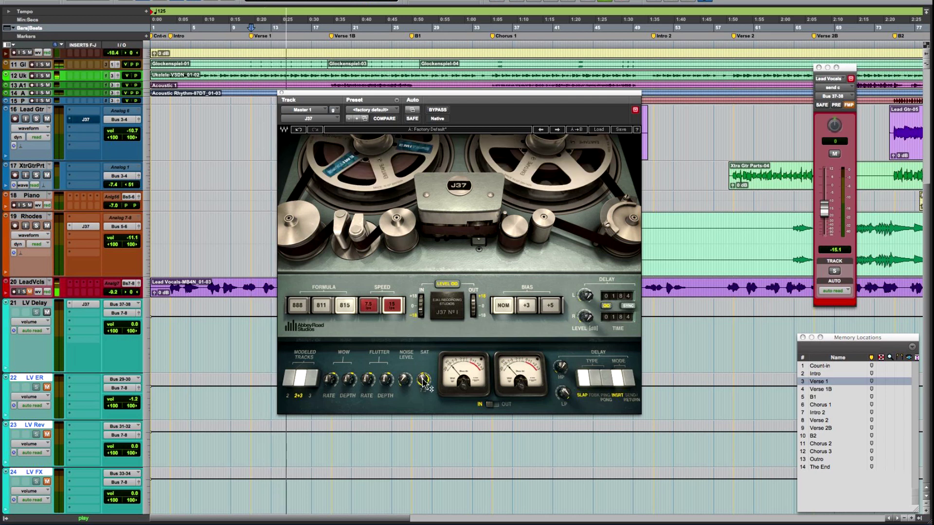
click(438, 110)
click(437, 110)
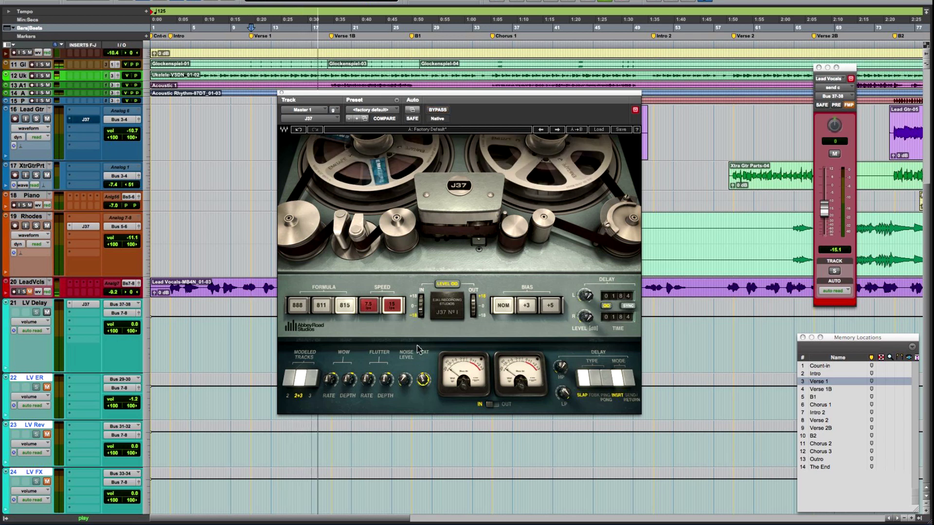
key(space)
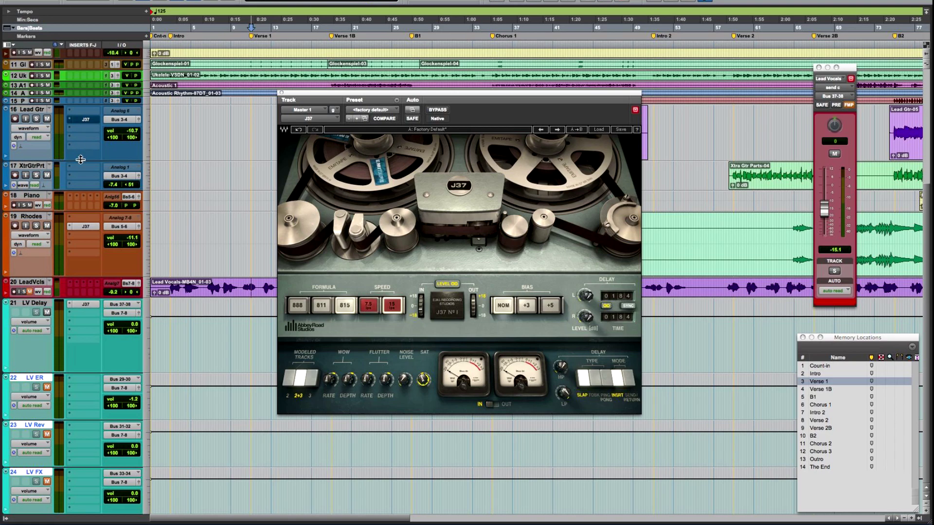
Bypass the J37 insert on the Master 1 track.
scroll(80, 159, up, 5)
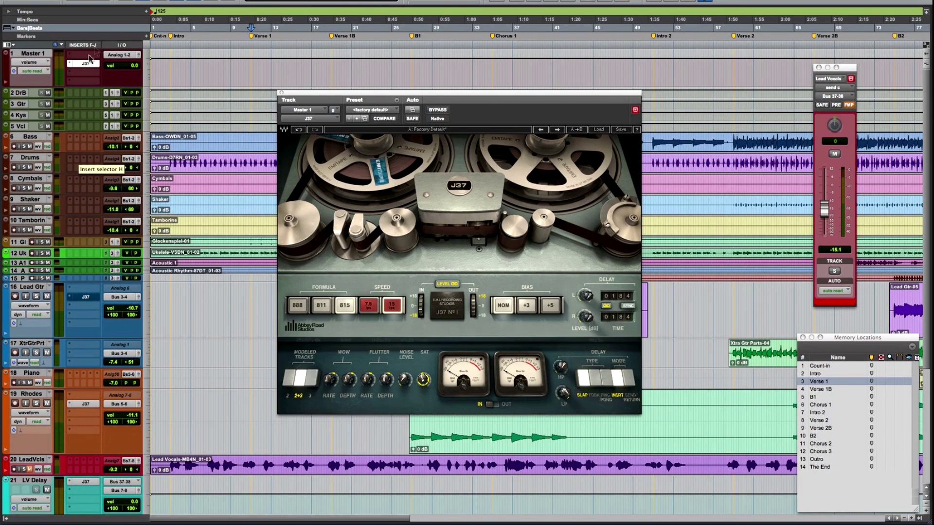
super+click(86, 64)
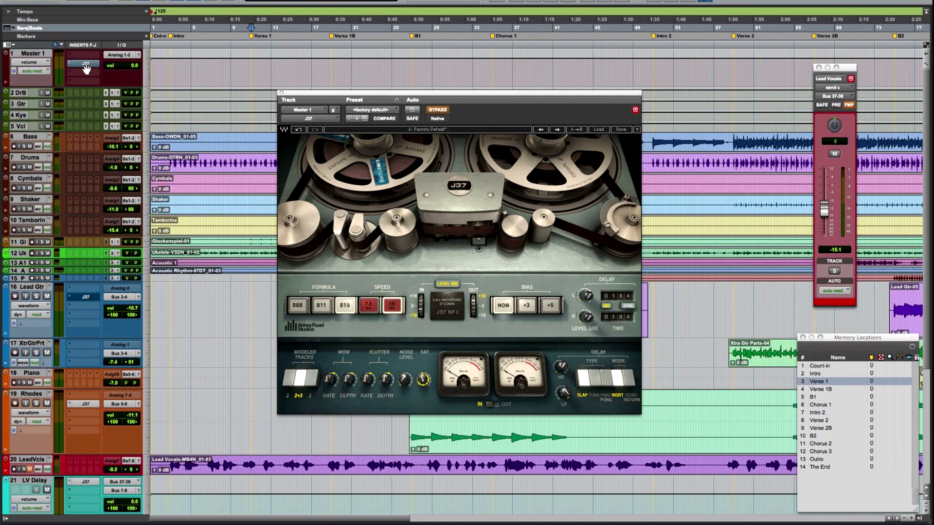
scroll(165, 267, down, 4)
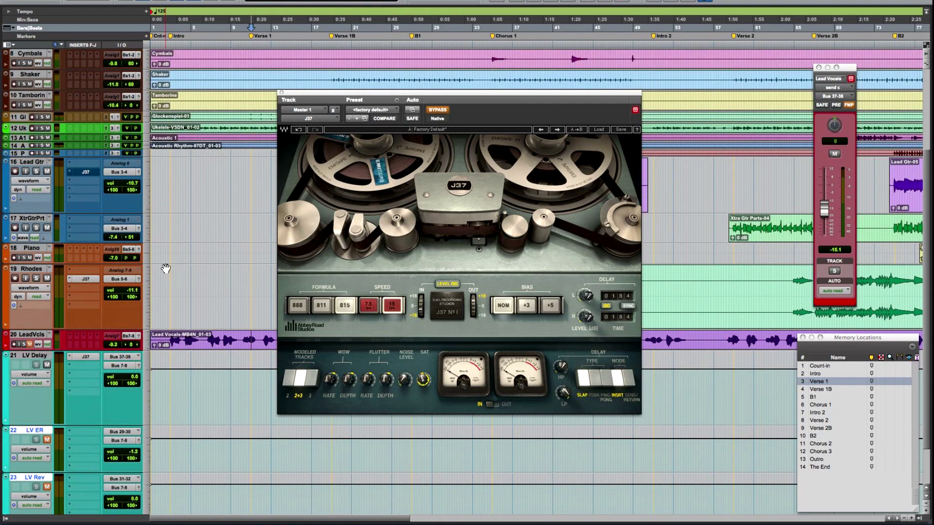
Select the Lead Gtr-04 clip on the Lead Gtr track and move the J37 window clear of the lower tracks.
drag(435, 94, 414, 229)
click(558, 189)
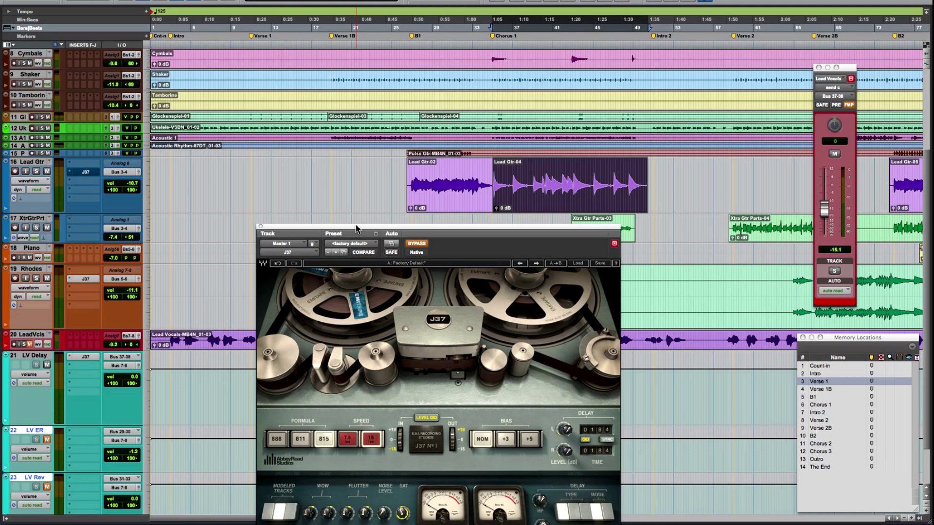
drag(357, 228, 314, 0)
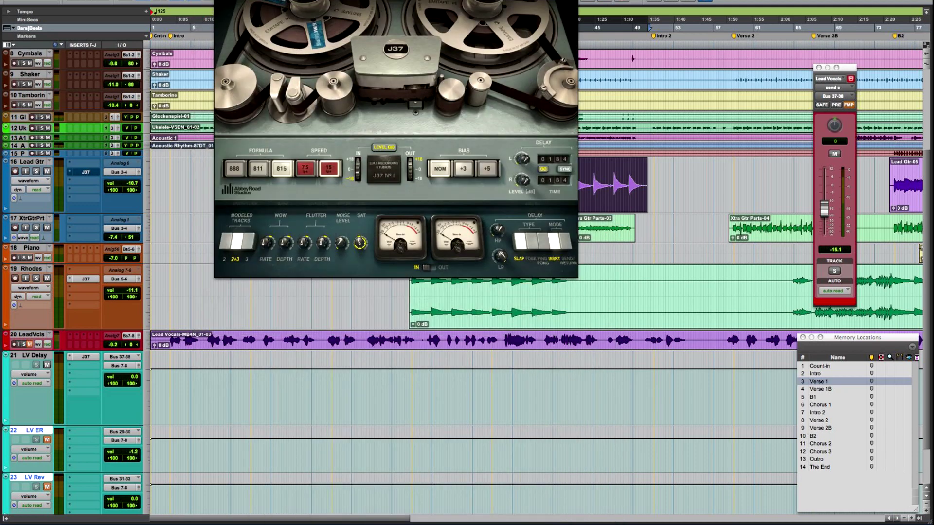
Open the J37 on the Rhodes track, select the Rhodes clip and move the plugin window aside to uncover its start.
click(86, 280)
click(489, 318)
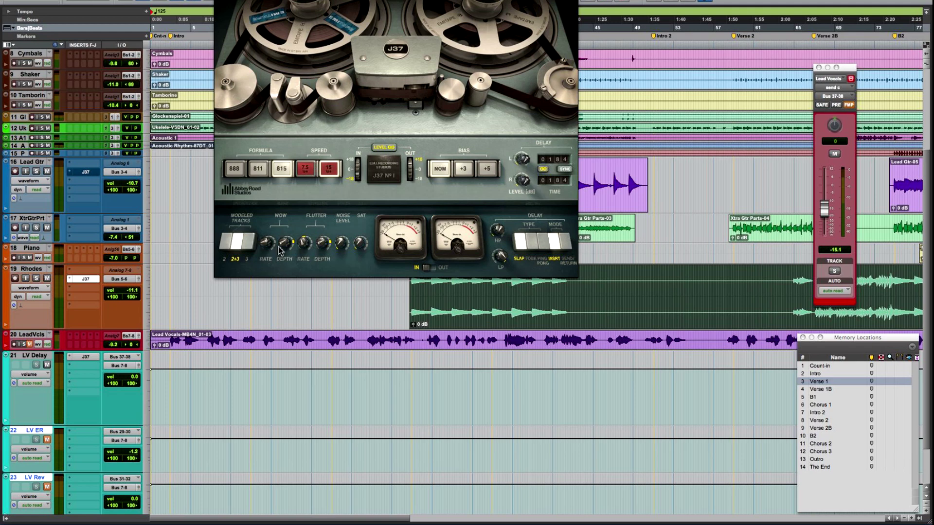
drag(382, 0, 626, 15)
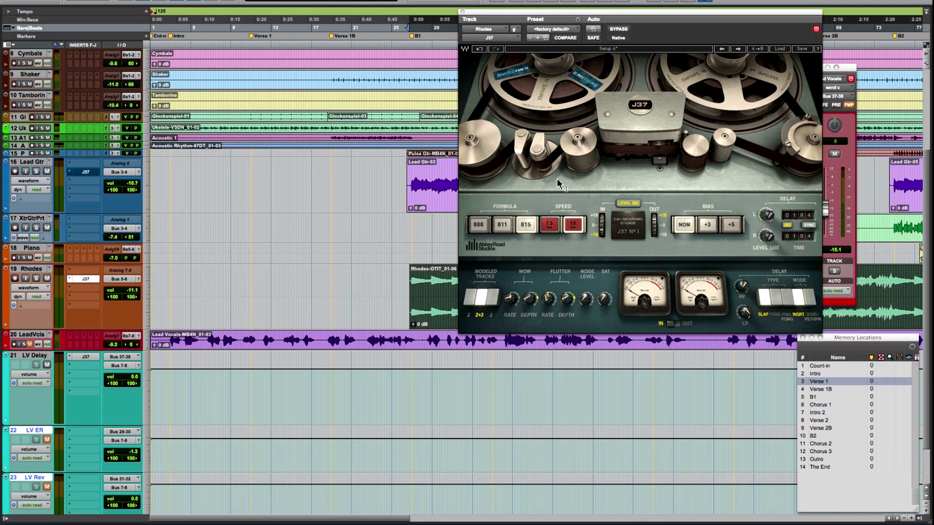
Play the Rhodes track soloed and toggle its J37's bypass to compare the sound.
key(space)
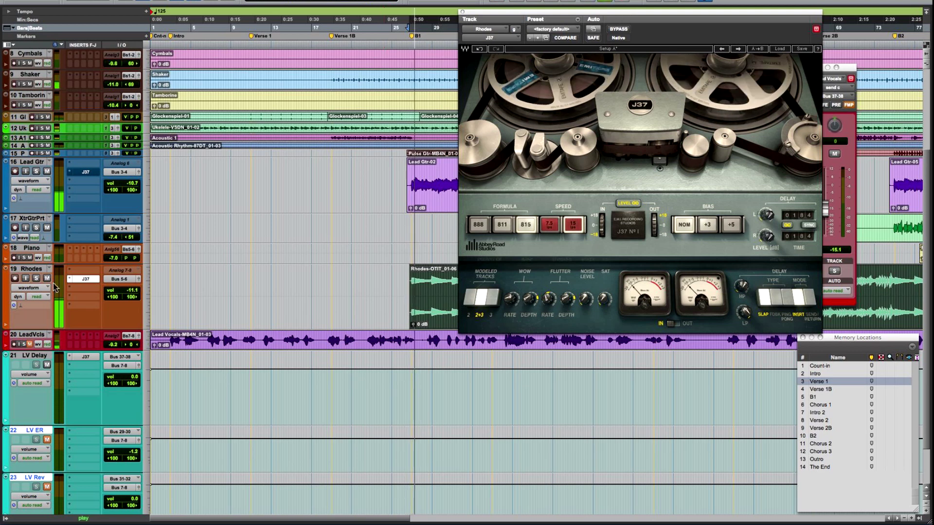
click(37, 278)
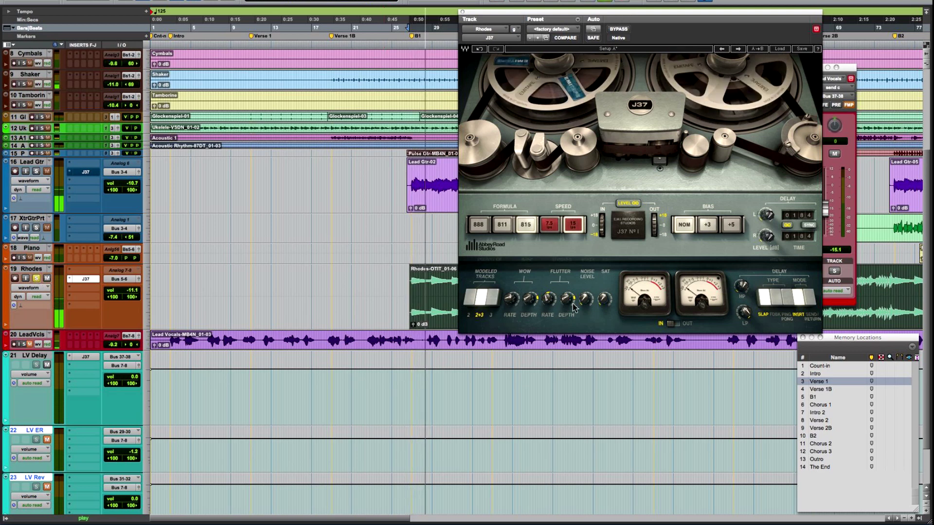
click(619, 29)
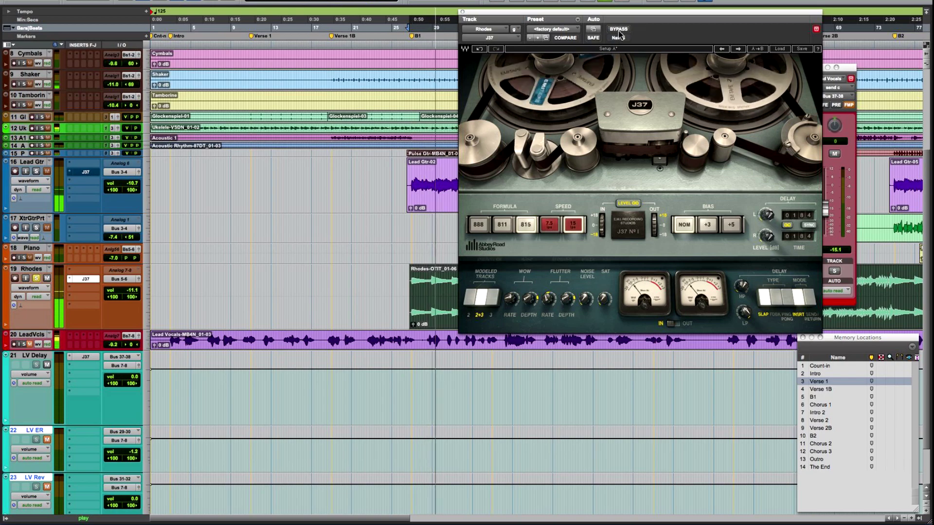
Move the J37 window clear of the Rhodes clip's start and adjust the wow depth and rate while the track plays.
drag(649, 9, 604, 7)
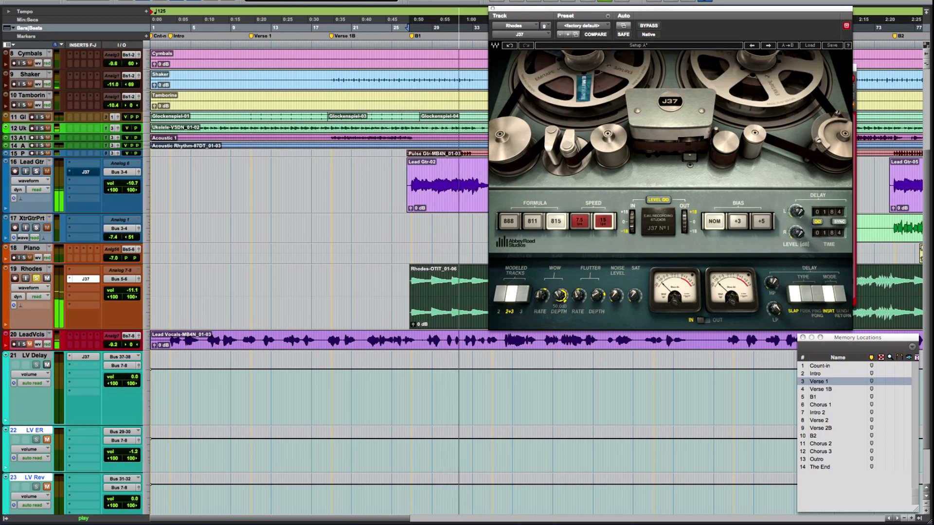
drag(560, 295, 560, 311)
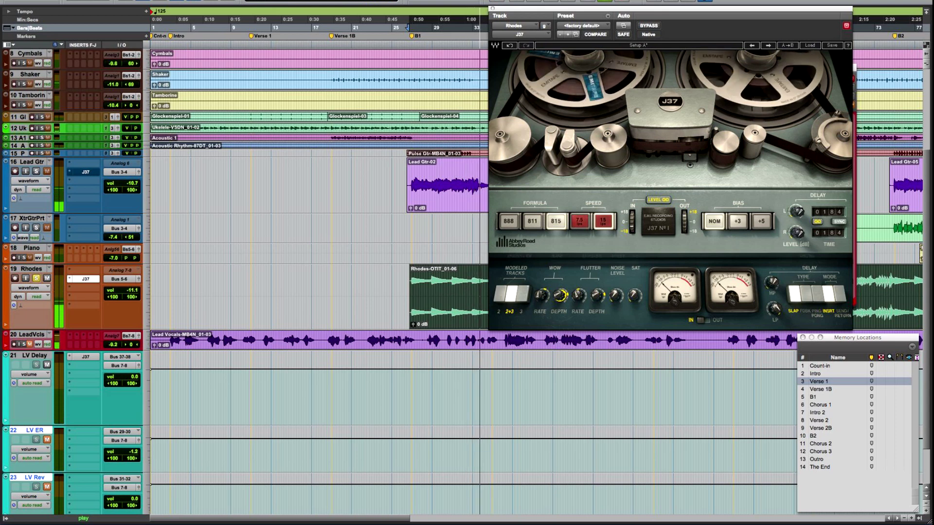
drag(540, 296, 541, 316)
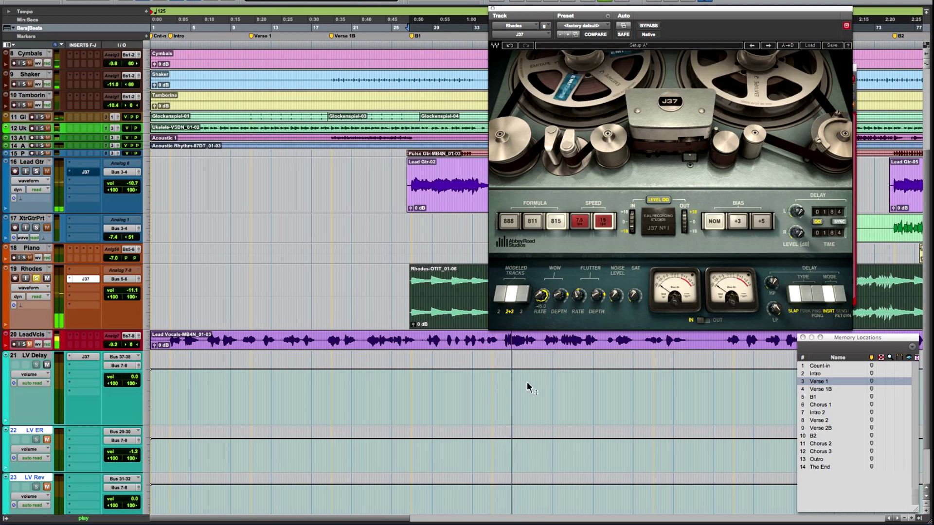
click(598, 295)
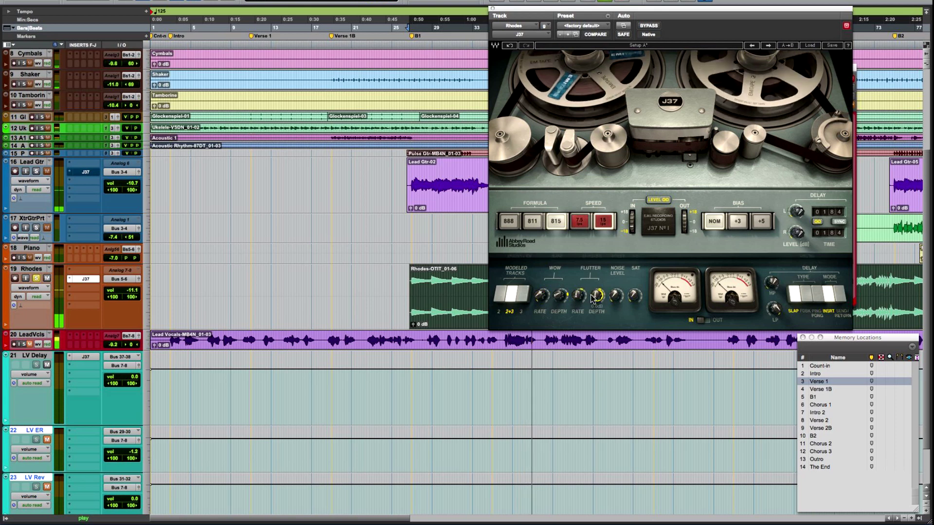
drag(541, 295, 541, 291)
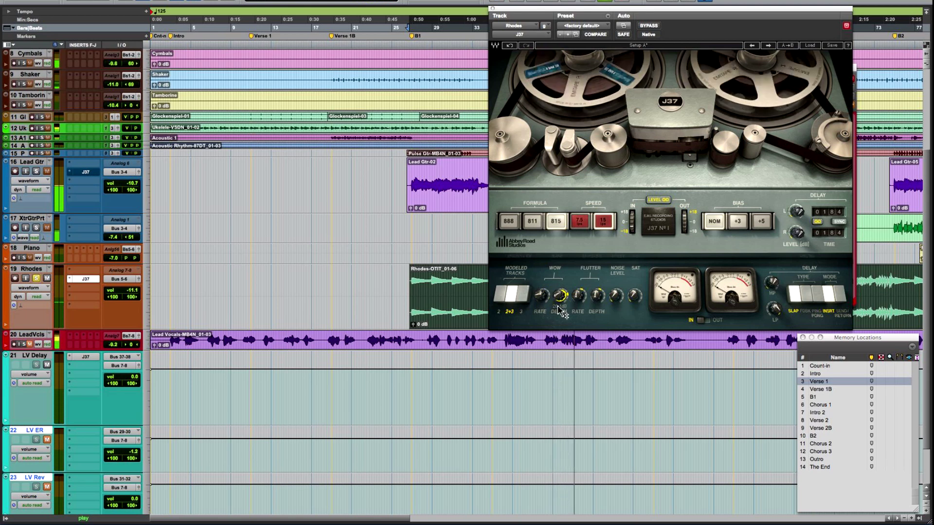
drag(560, 296, 536, 271)
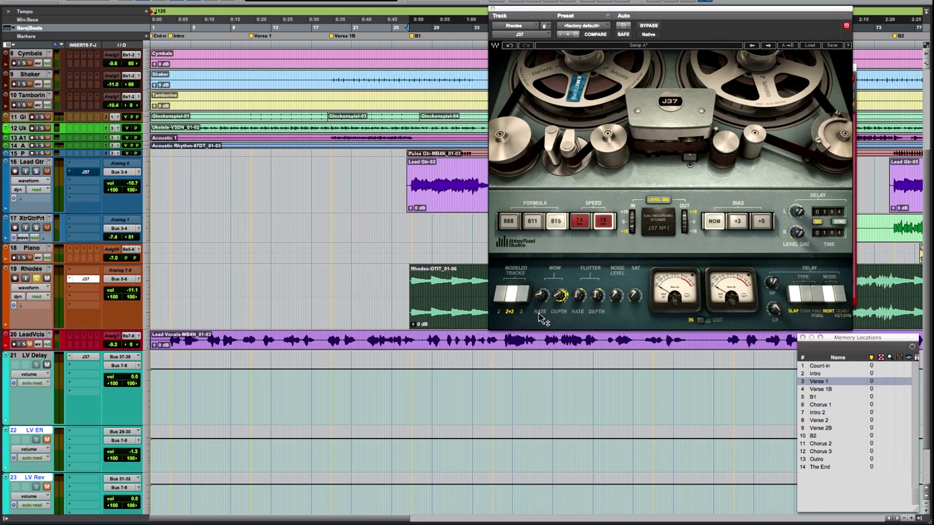
Play the Rhodes clip from its start and vary the J37's flutter rate and depth against each other.
key(space)
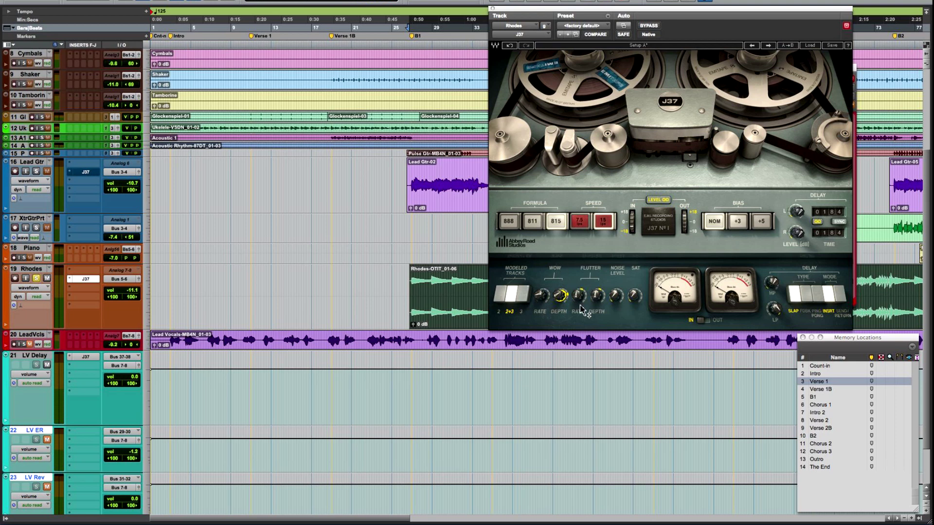
mouse_move(594, 302)
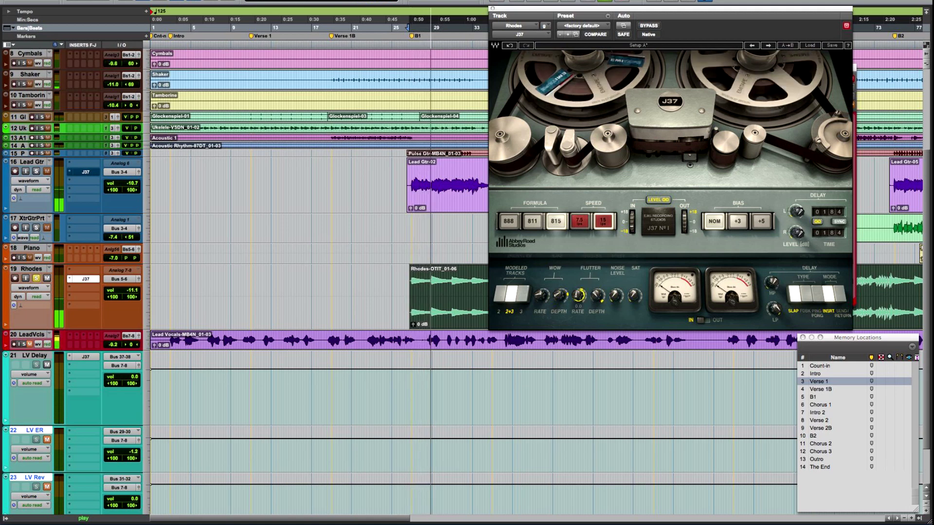
drag(578, 295, 581, 331)
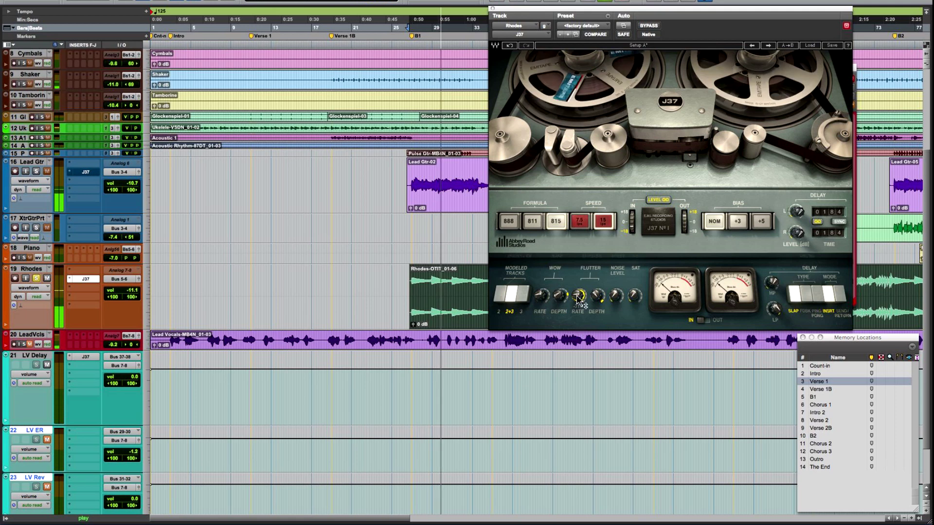
mouse_move(560, 295)
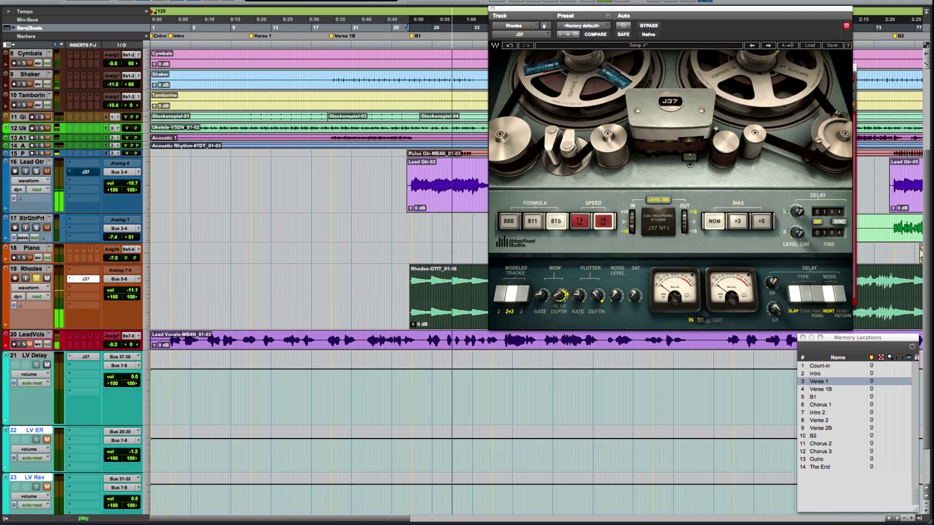
mouse_move(579, 295)
mouse_down()
mouse_move(569, 277)
mouse_move(578, 277)
mouse_move(580, 302)
mouse_up()
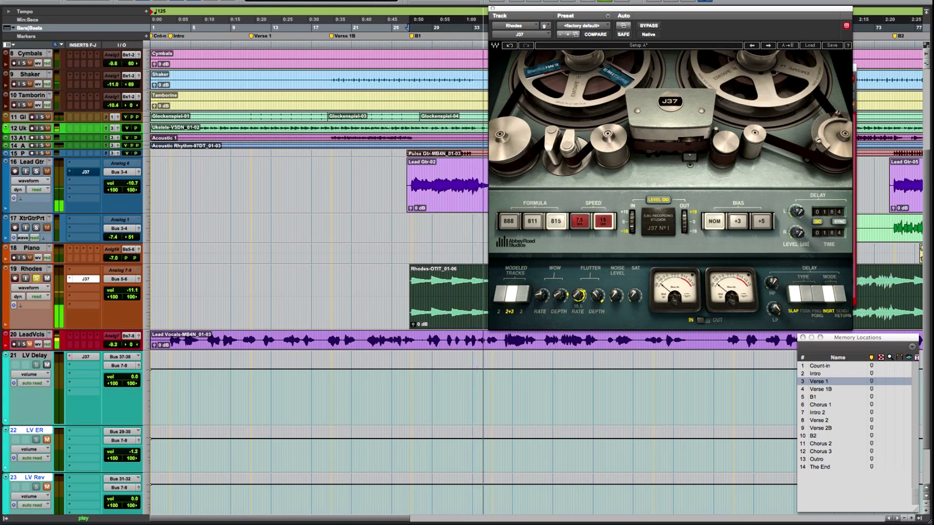
drag(598, 295, 598, 319)
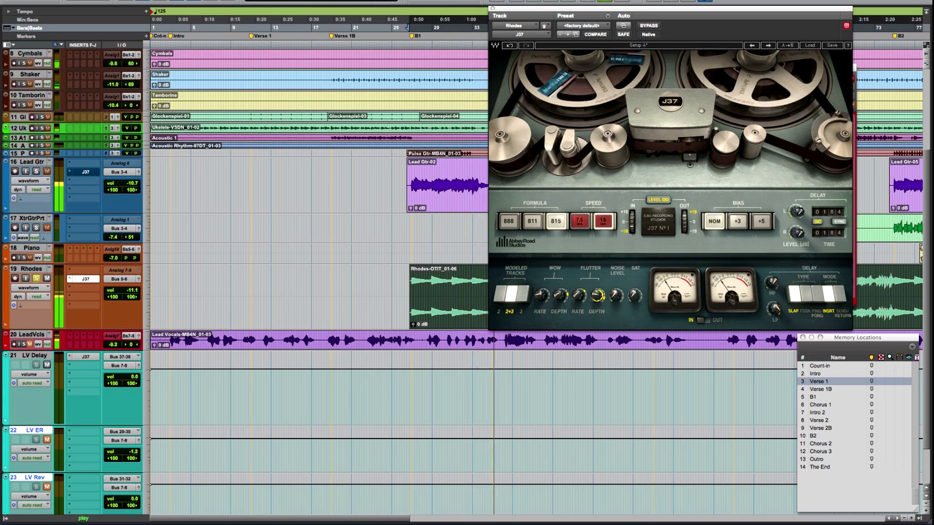
click(573, 290)
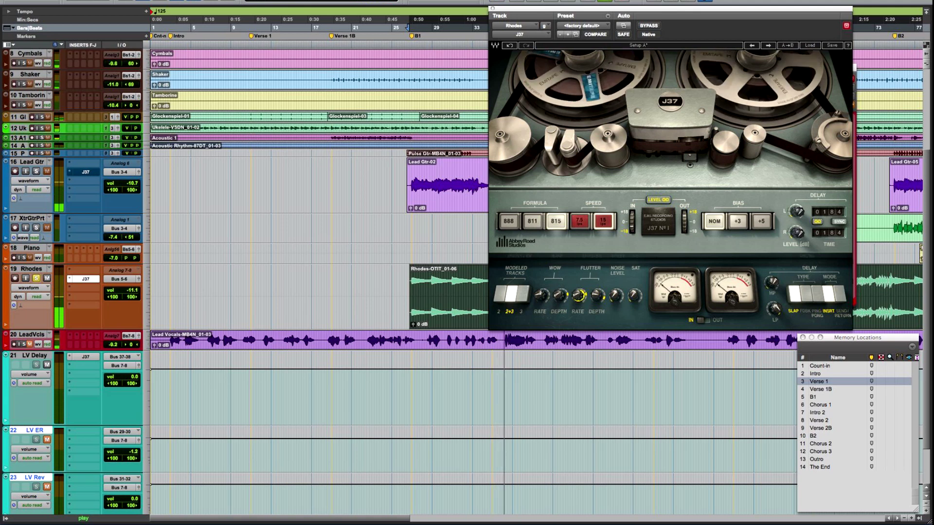
drag(598, 295, 578, 288)
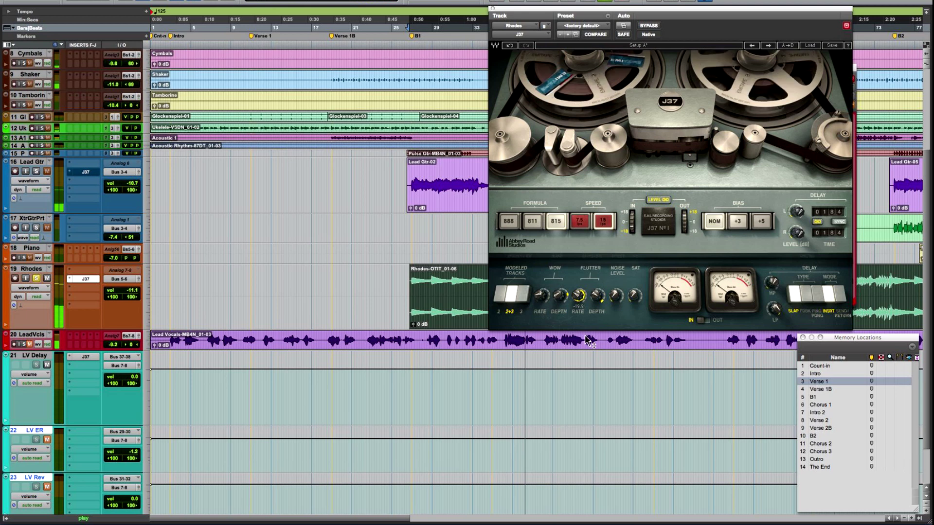
click(597, 295)
drag(579, 296, 578, 292)
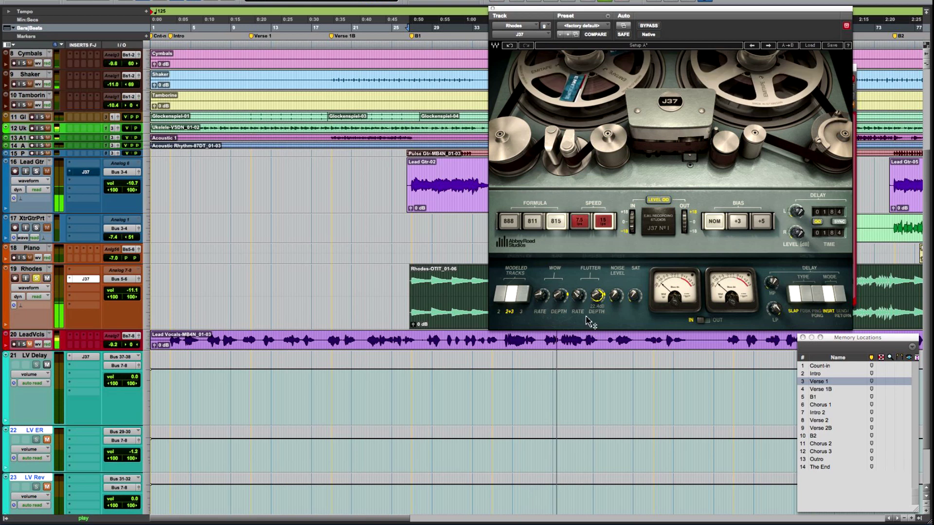
click(597, 297)
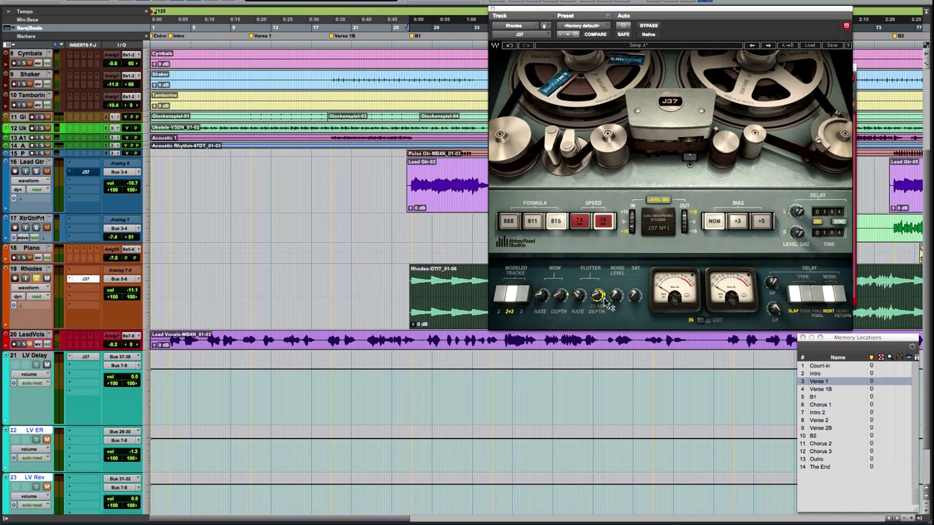
Play the soloed Rhodes and adjust the J37's input level to drive the tape harder.
key(space)
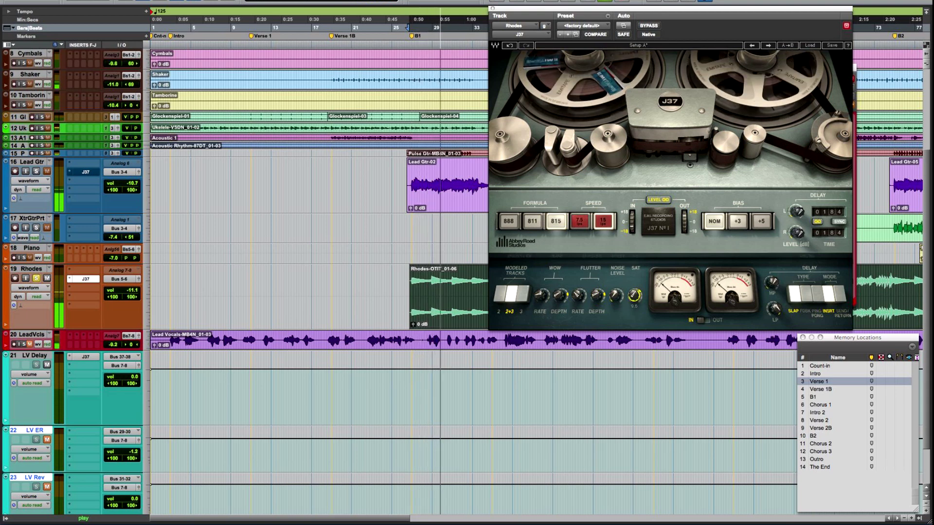
drag(632, 221, 632, 227)
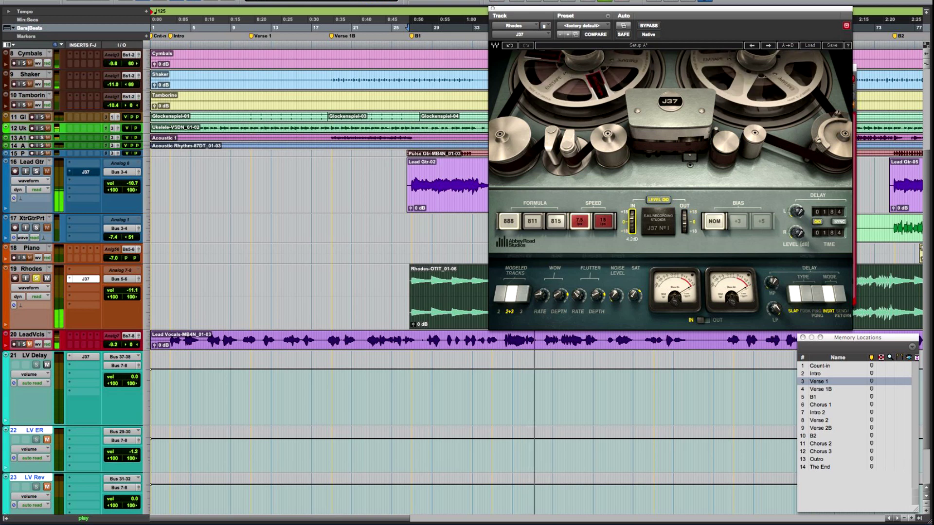
drag(631, 225, 638, 233)
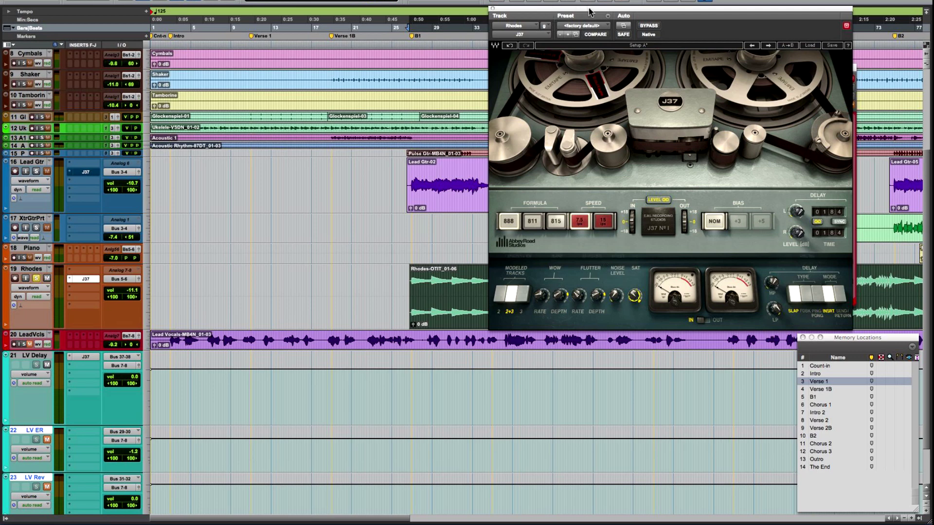
Bypass the J37 on the Rhodes track, and open and activate the J37 on the Lead Gtr track.
drag(590, 12, 460, 3)
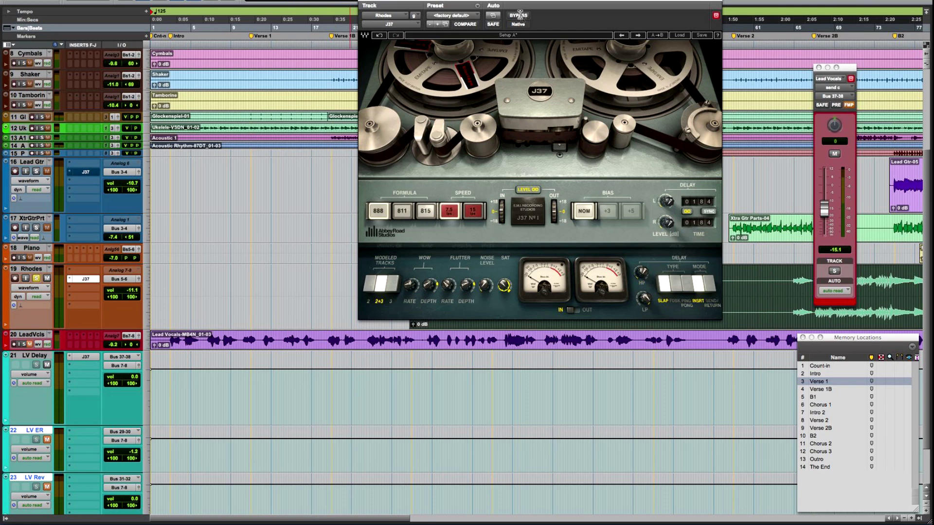
click(87, 172)
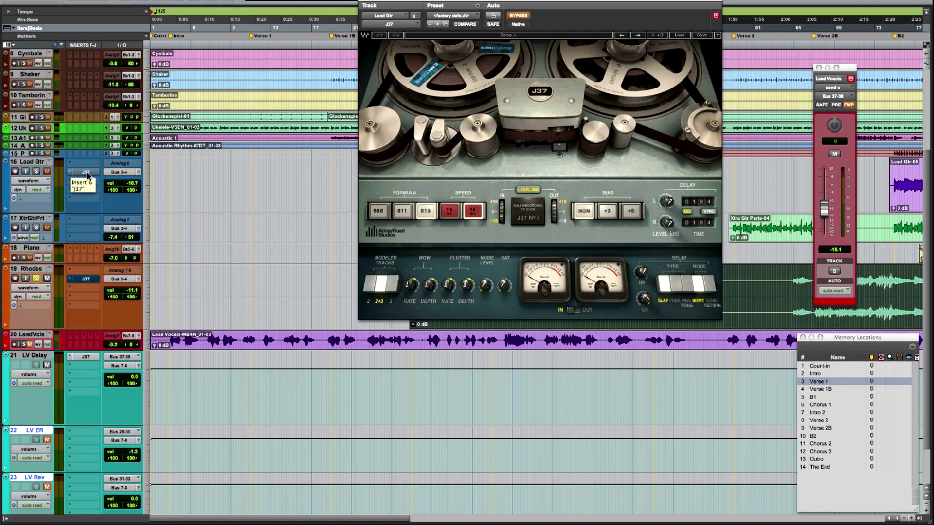
super+click(87, 172)
Select the Lead Gtr-04 clip by moving the J37 window out of its way, and move the window back up.
drag(477, 2, 307, 55)
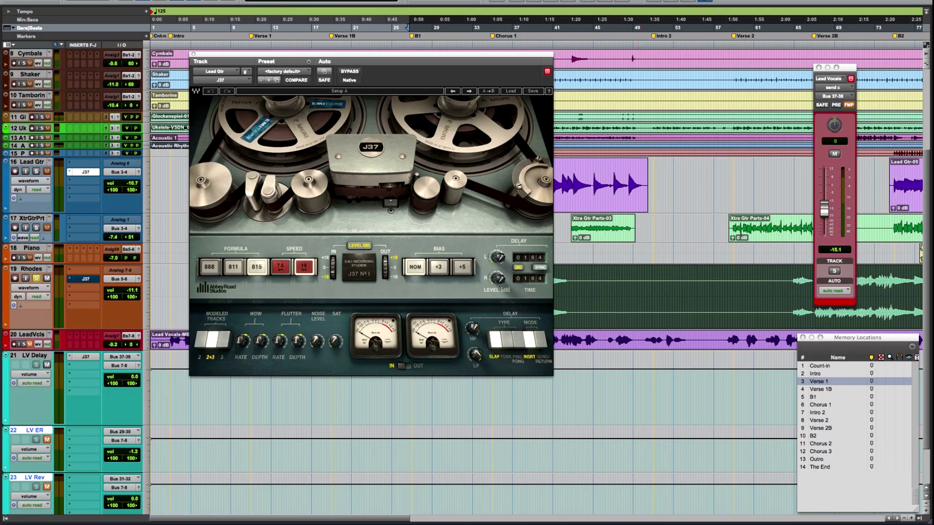
drag(439, 57, 432, 184)
click(614, 196)
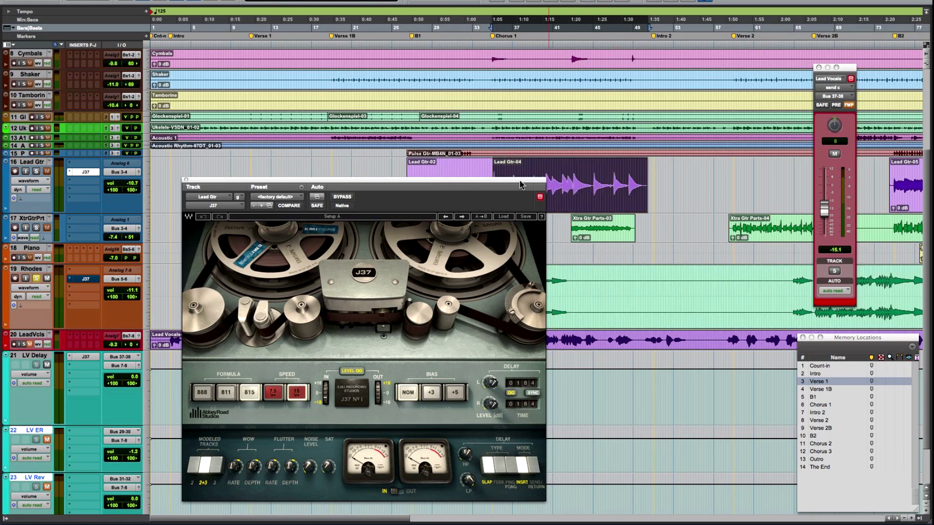
drag(519, 180, 587, 15)
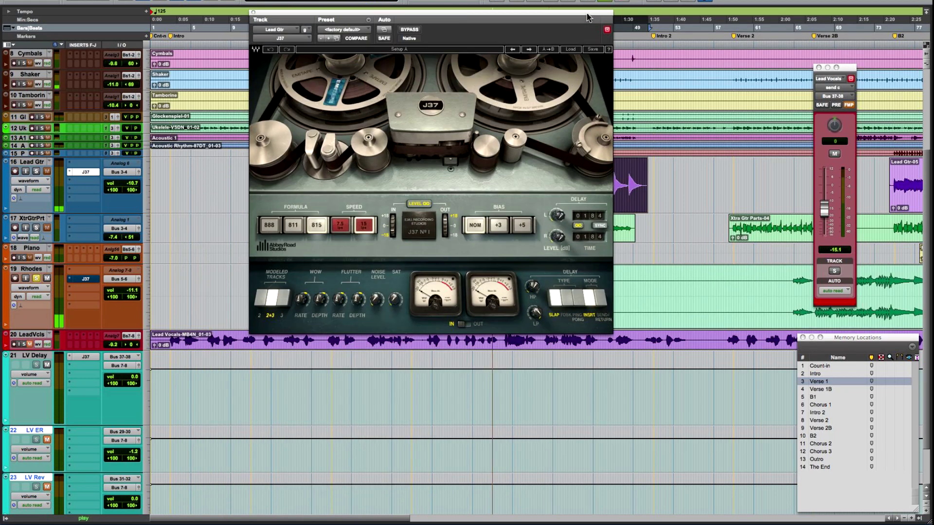
Try the Send/Return delay mode, return to Insert, and set the tempo-synced delay times to 1/8 left and 1/16D right.
click(598, 299)
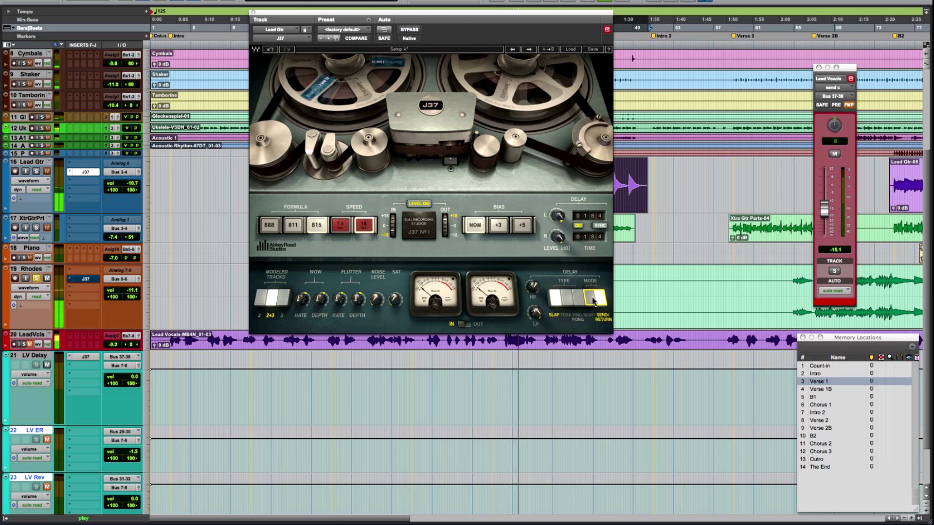
click(592, 299)
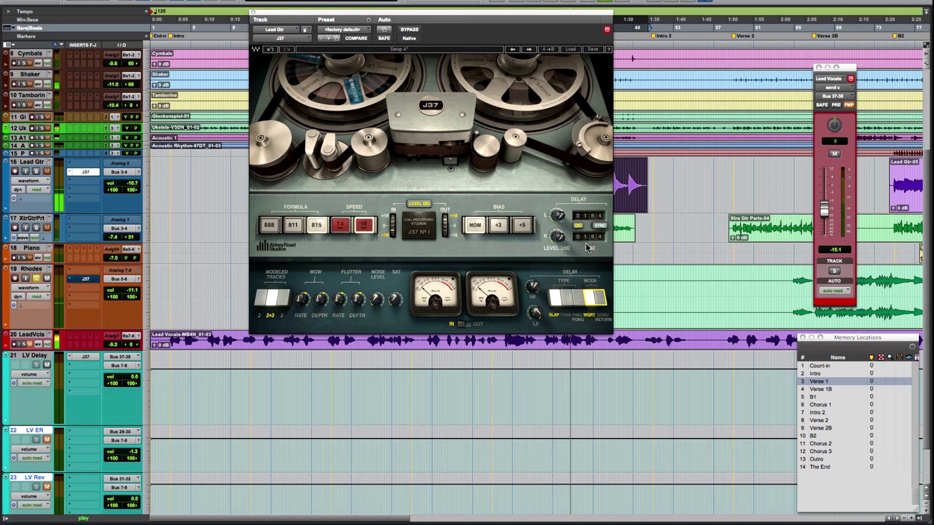
click(586, 217)
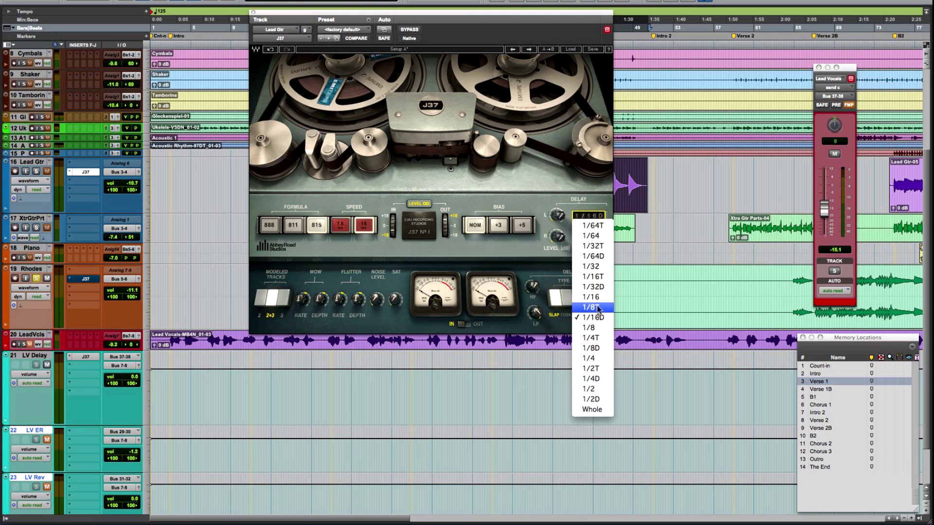
click(590, 328)
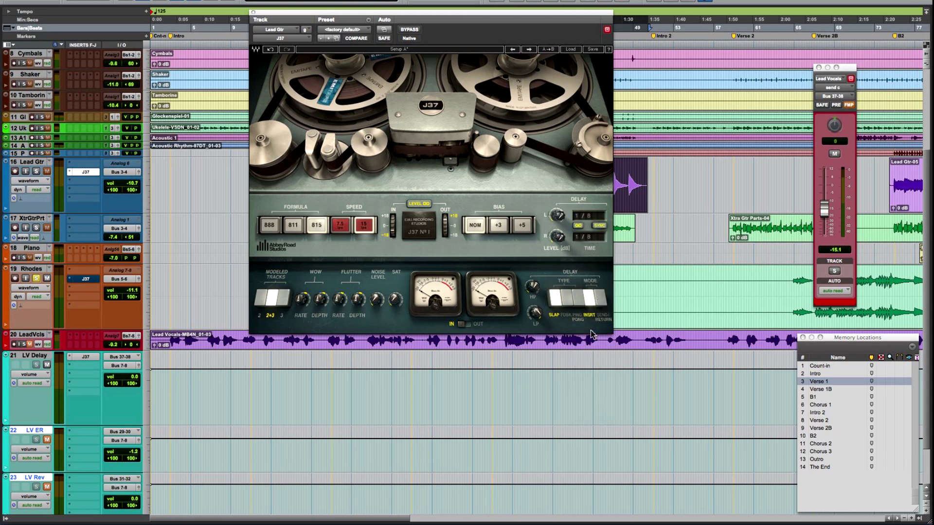
click(583, 238)
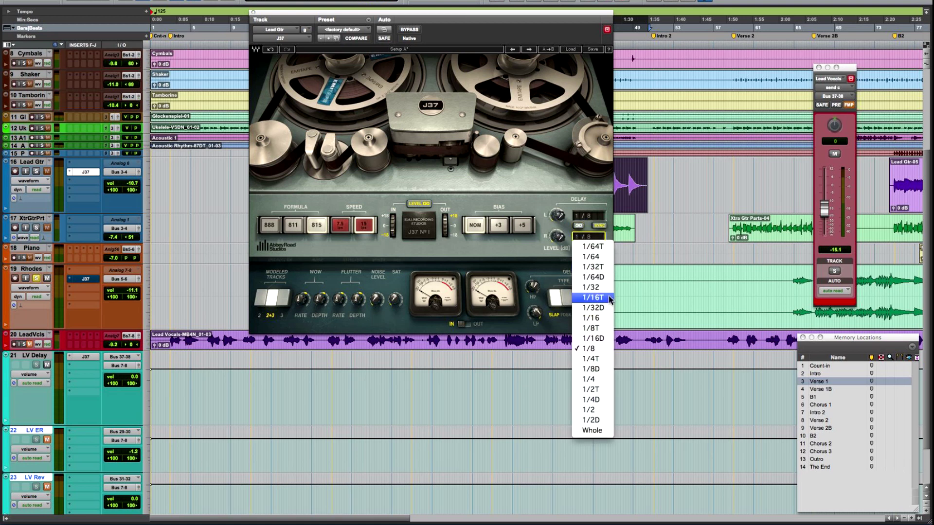
click(600, 338)
Play the lead guitar clip soloed and raise the J37's left and right delay levels together.
key(space)
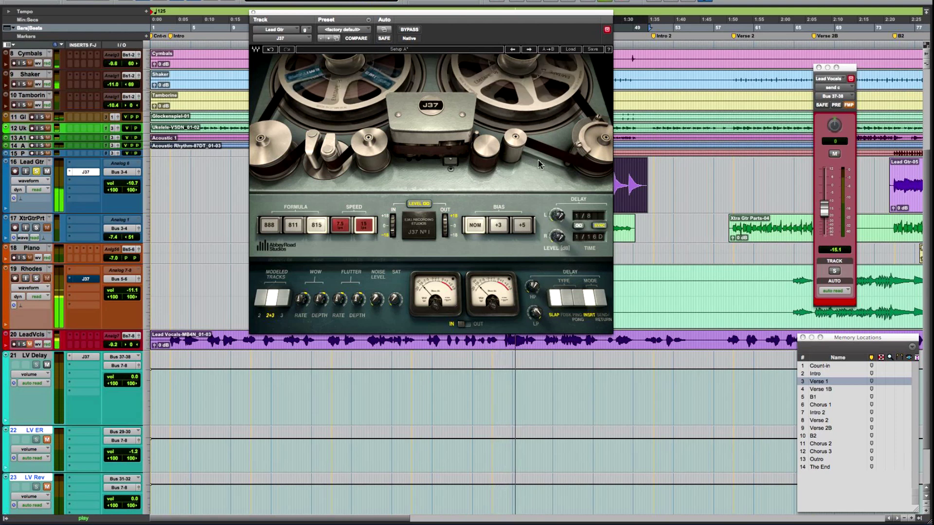
mouse_move(557, 216)
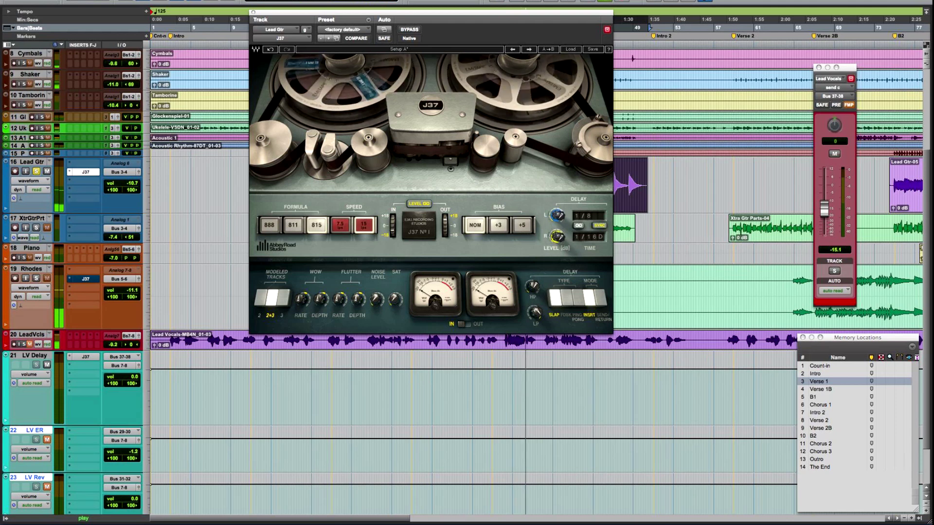
drag(557, 215, 557, 204)
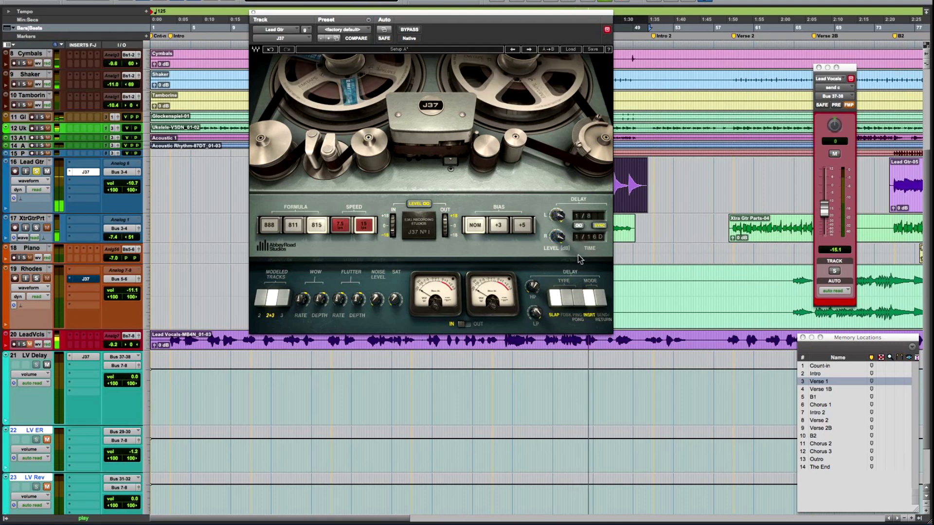
Try 1/4 as the right delay time on the lead guitar's J37, settle on 1/16, and play the clip.
click(584, 234)
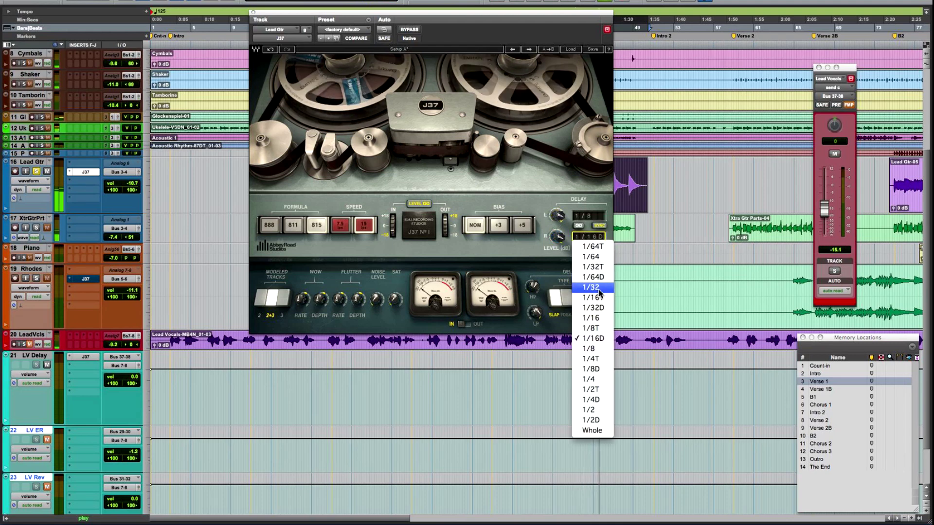
click(597, 382)
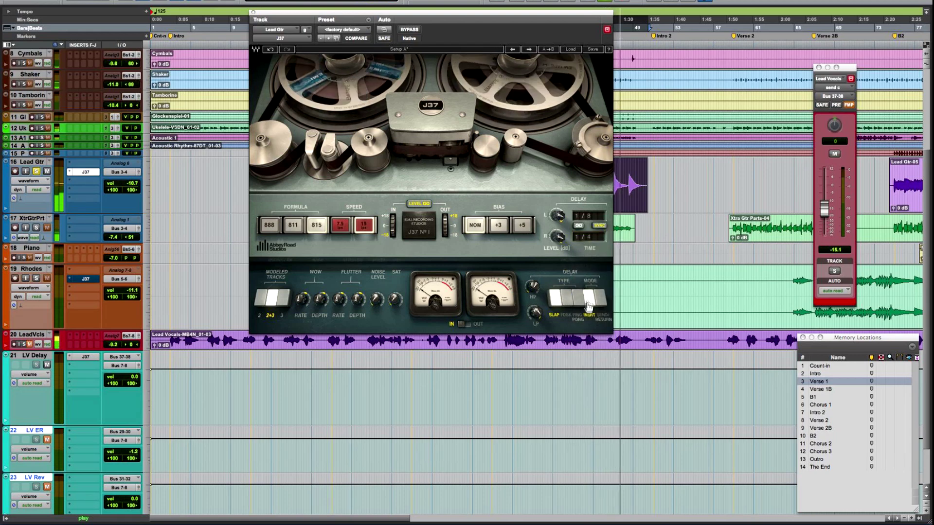
click(576, 237)
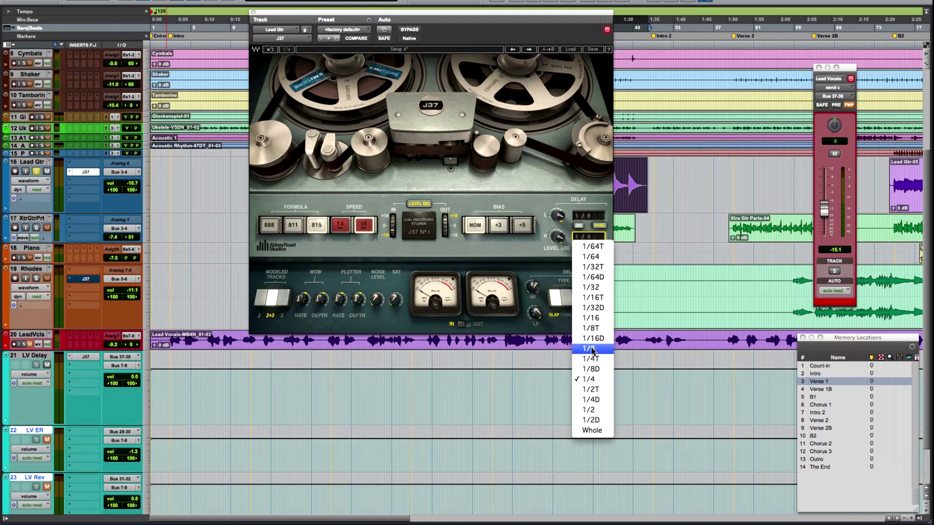
click(587, 318)
key(space)
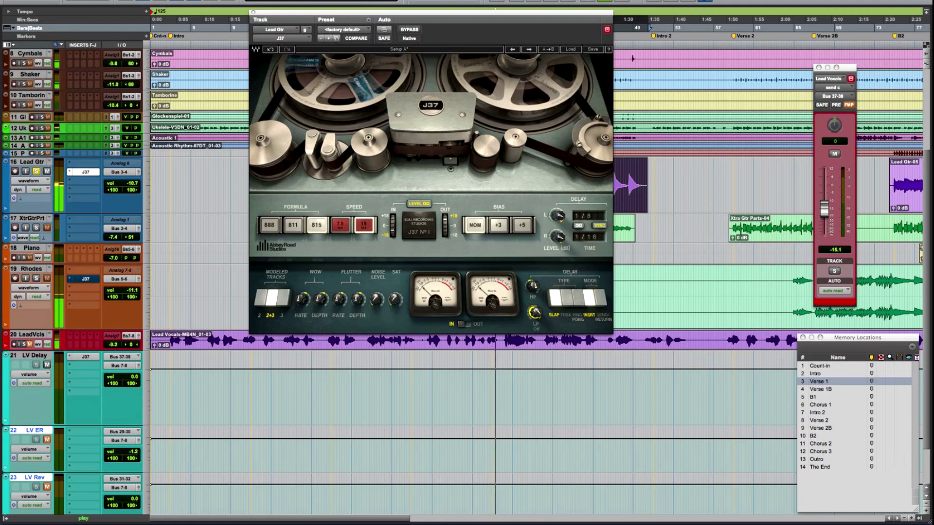
Adjust the J37's delay low-pass and high-pass filters while the lead guitar plays.
drag(535, 311, 538, 343)
drag(535, 292, 534, 290)
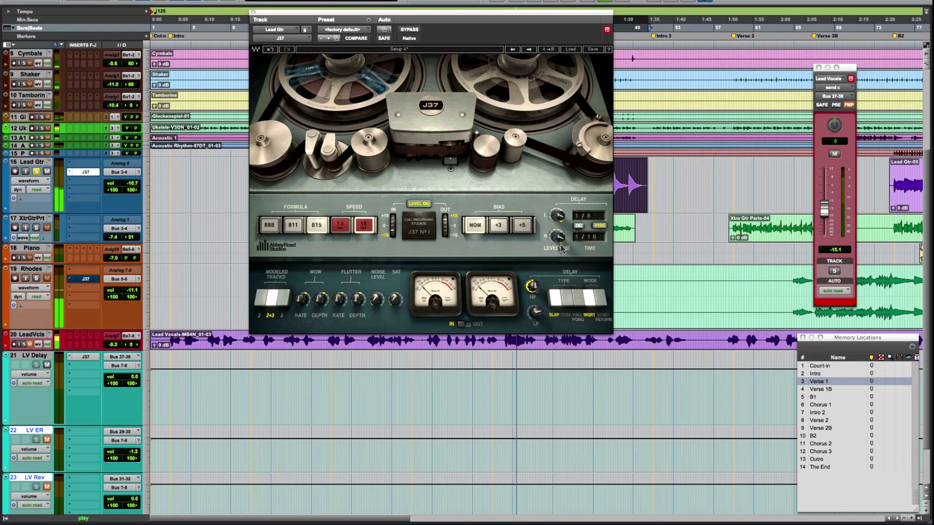
mouse_move(558, 216)
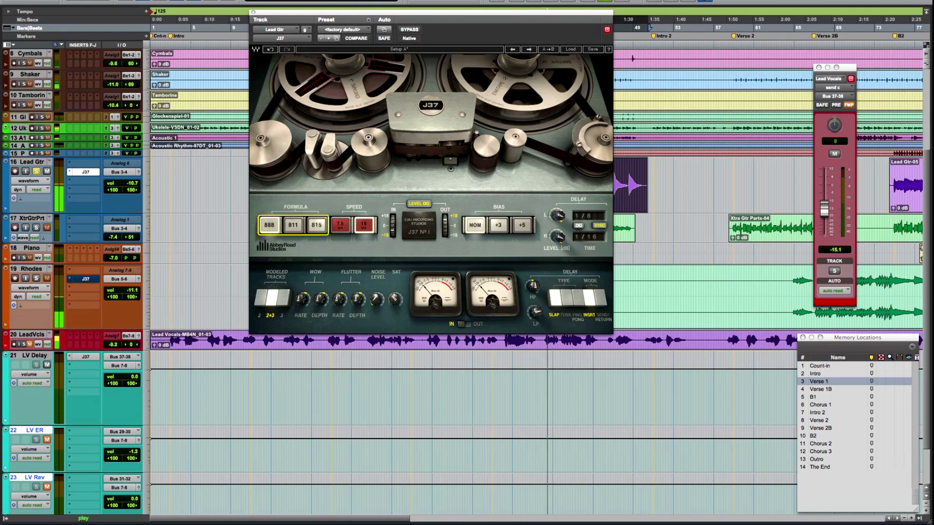
Try different input level and saturation amounts on the lead guitar's J37 during playback.
mouse_move(393, 225)
drag(393, 228, 385, 212)
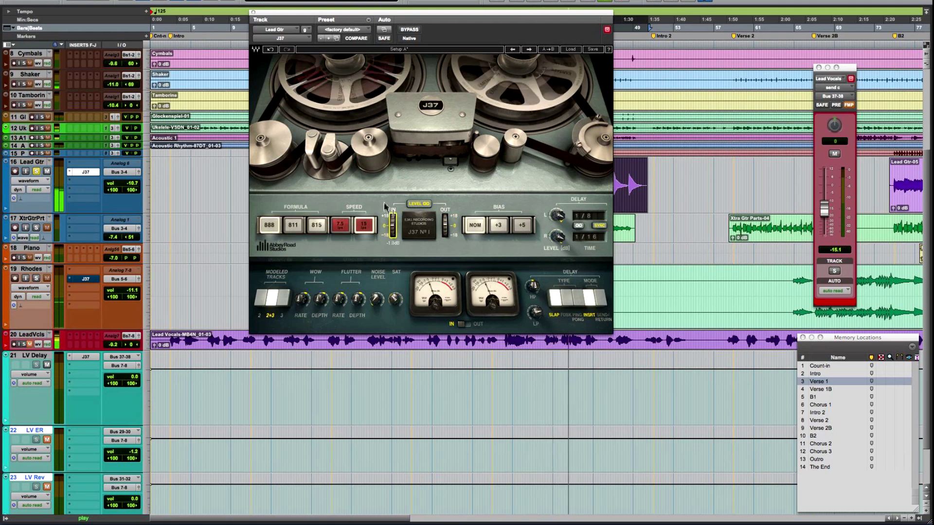
mouse_move(395, 299)
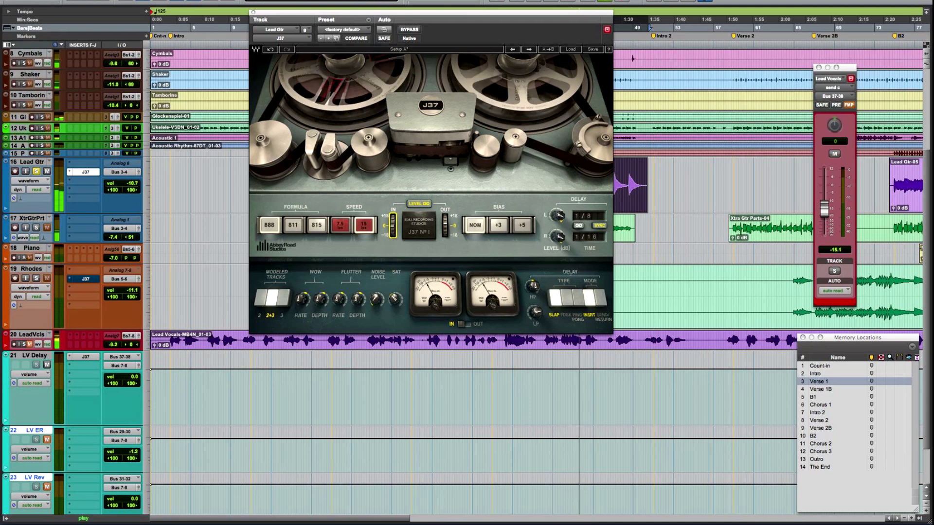
drag(395, 299, 395, 298)
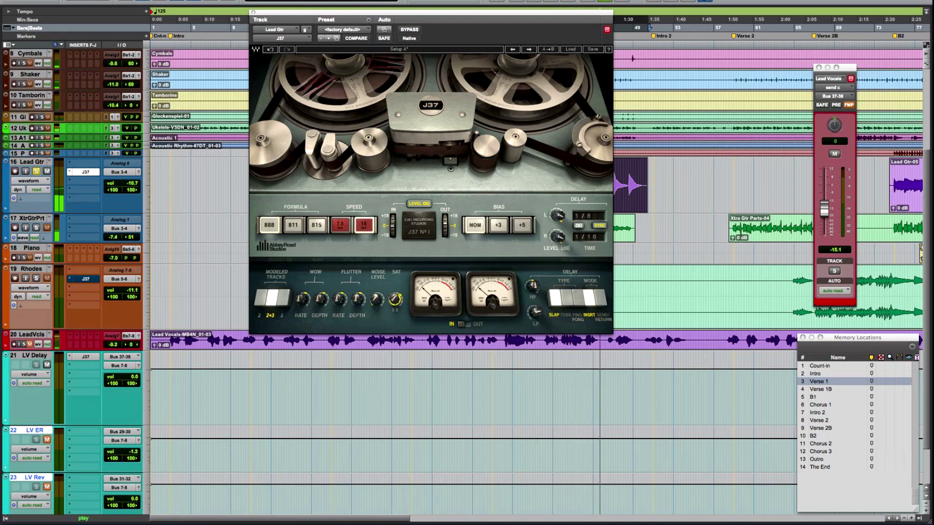
drag(396, 298, 396, 306)
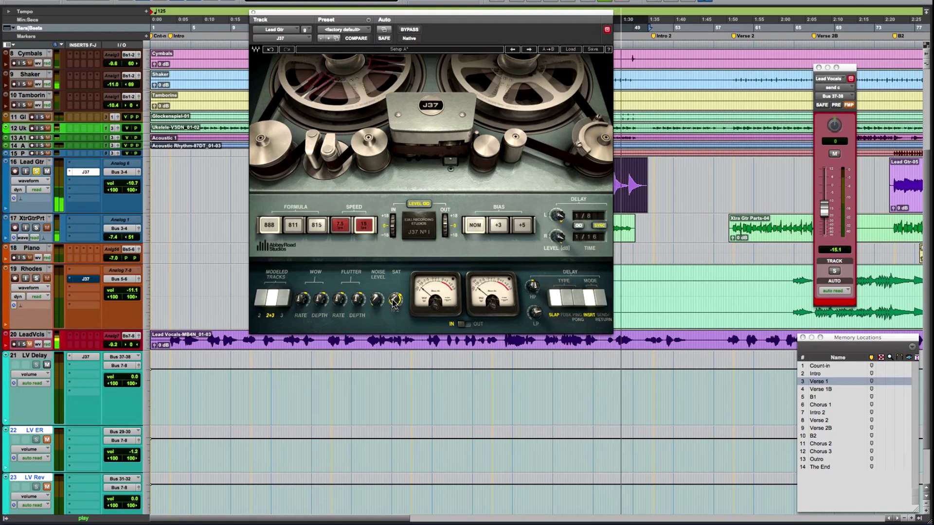
Switch the J37's delay type to Feedback and adjust the linked left and right feedback levels.
click(568, 306)
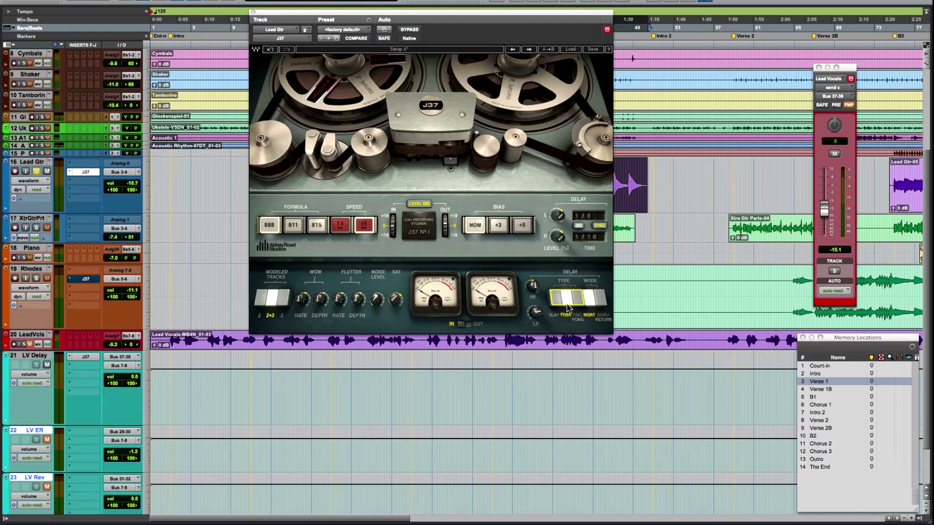
click(557, 237)
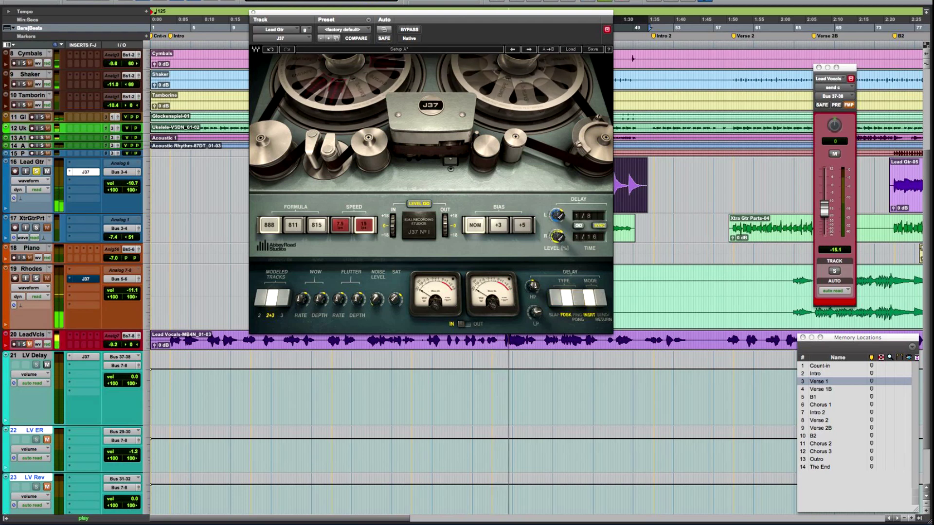
drag(558, 237, 560, 241)
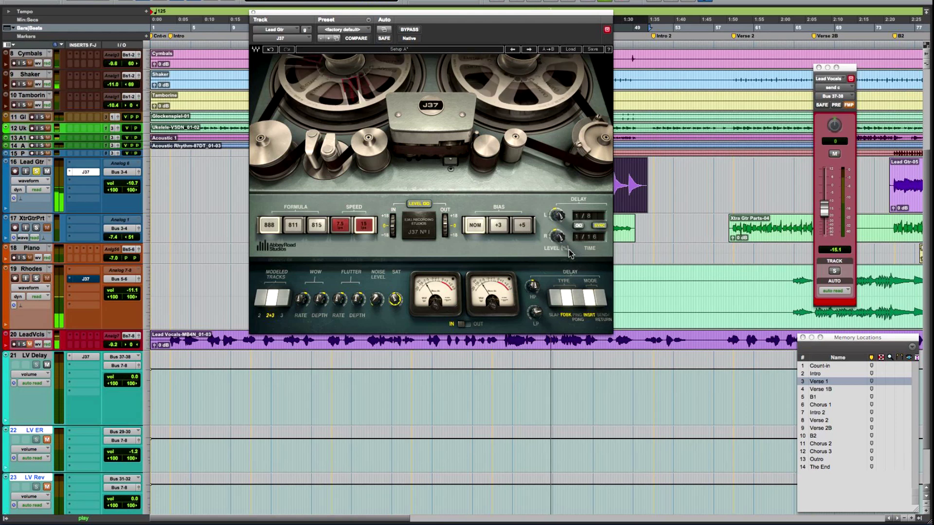
mouse_move(558, 222)
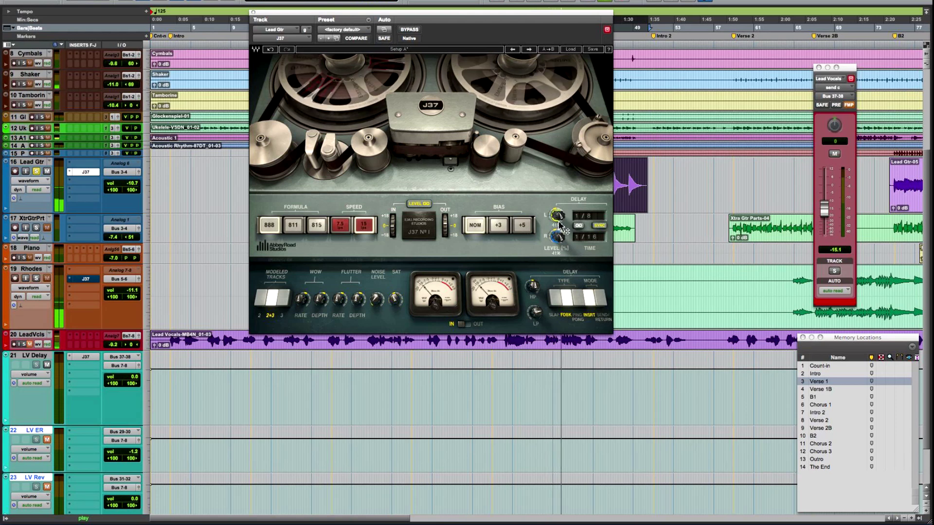
scroll(559, 224, up, 8)
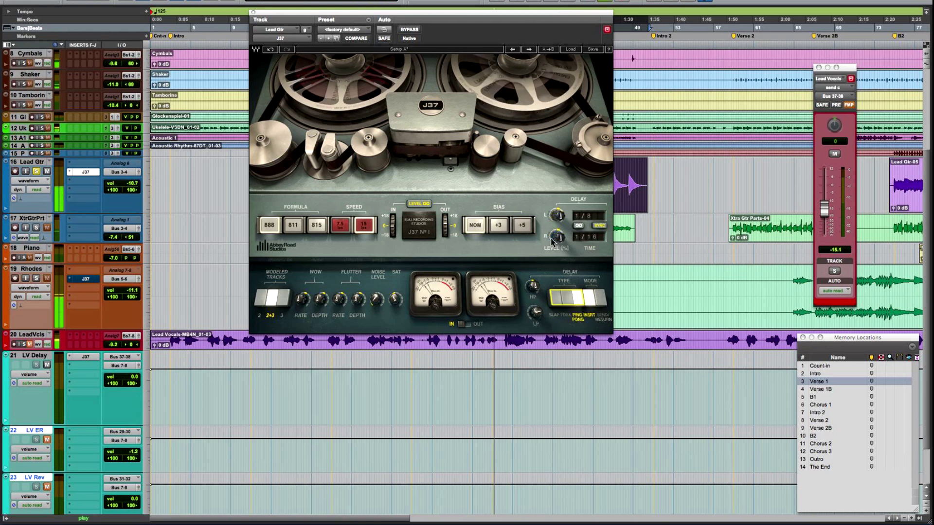
Audition the Ping Pong delay type on the lead guitar and raise its linked feedback levels to about 51%.
scroll(558, 237, up, 8)
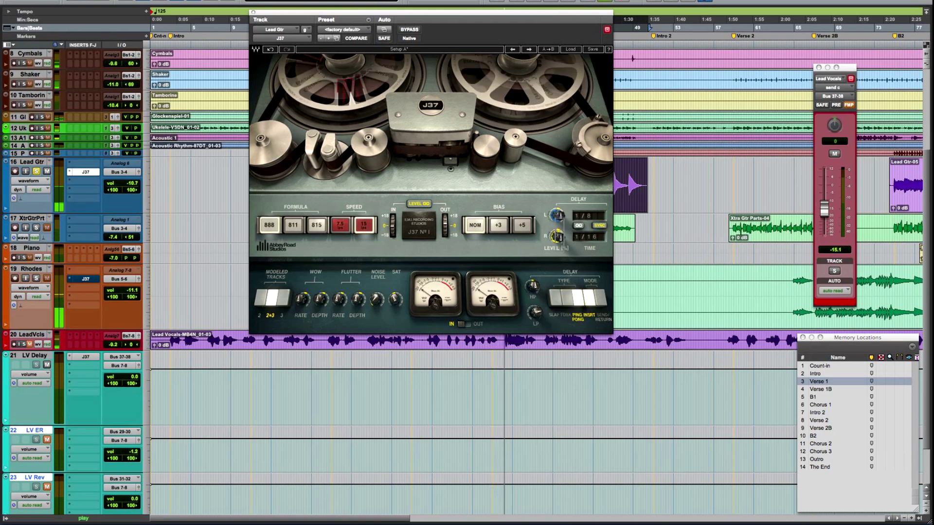
scroll(558, 236, up, 4)
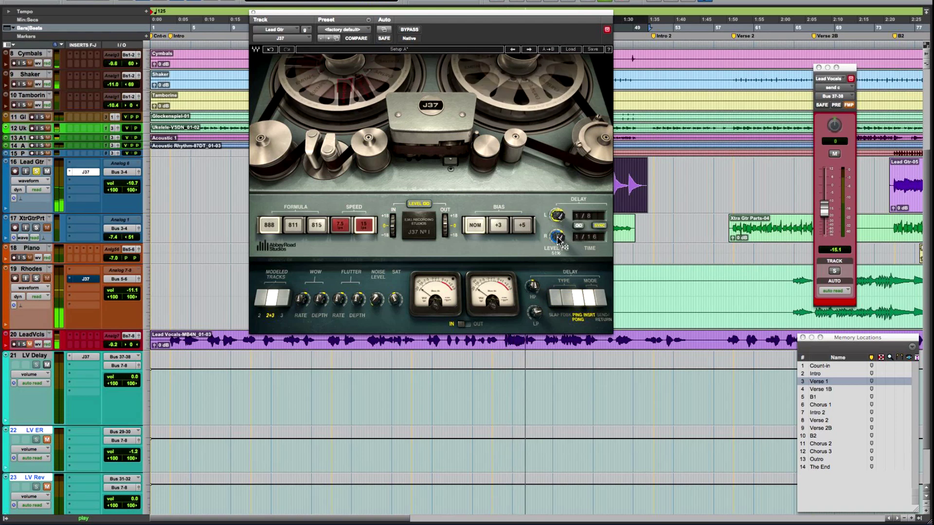
scroll(558, 217, up, 1)
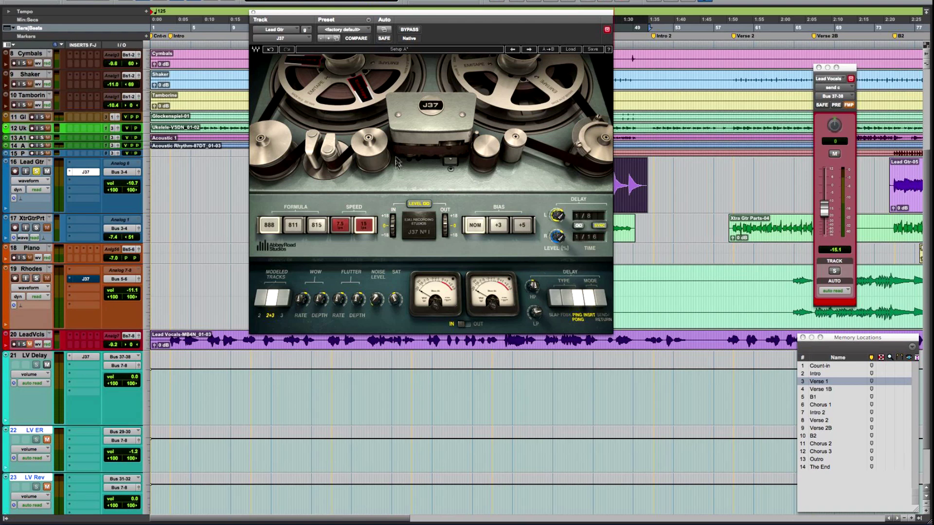
Cycle through the Slap, Feedback and Ping Pong delay types to compare their level controls, ending on Ping Pong.
click(556, 301)
click(564, 301)
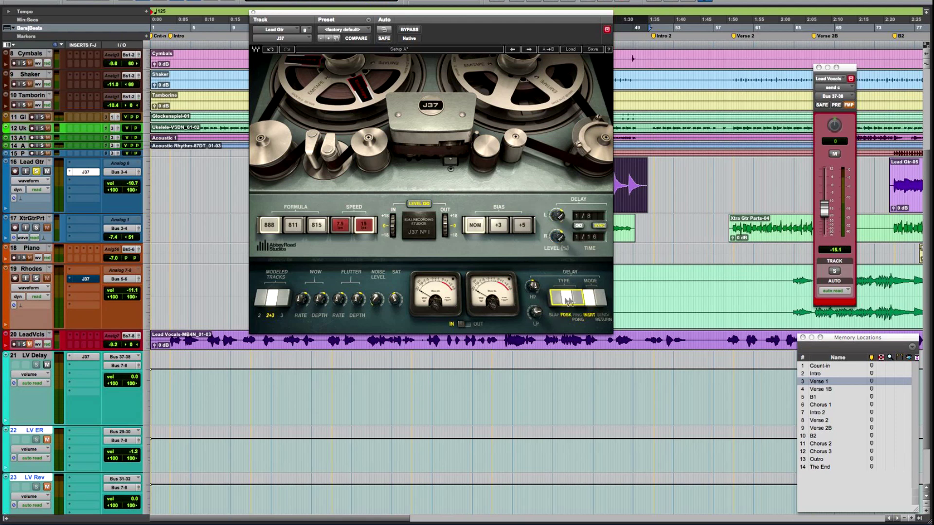
click(580, 300)
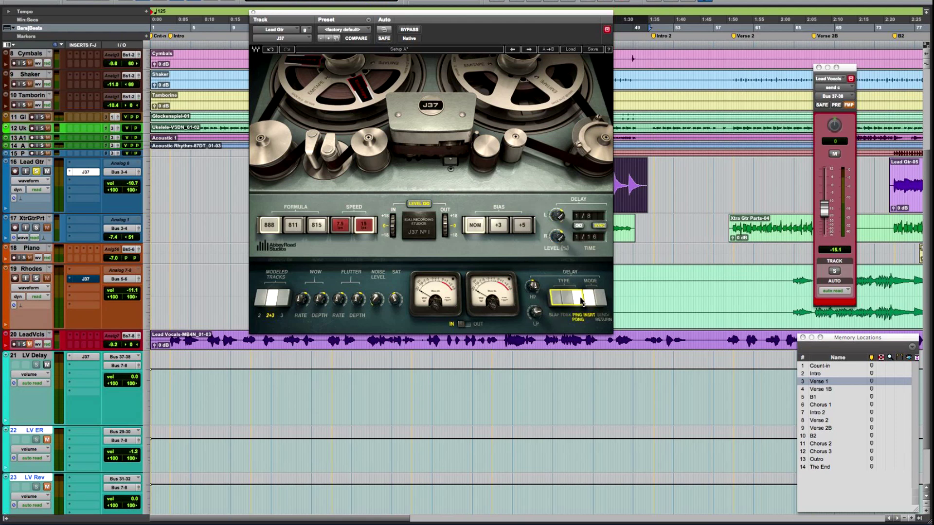
click(557, 304)
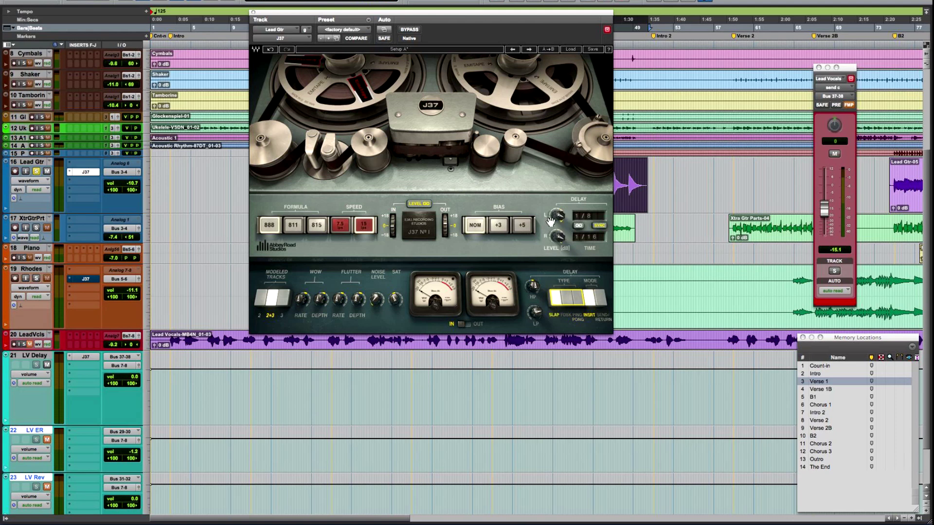
click(567, 299)
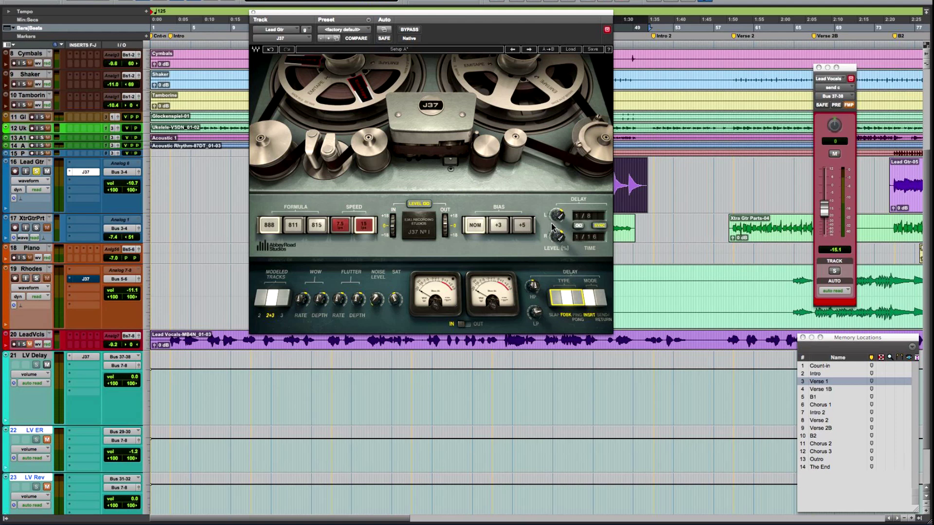
click(578, 302)
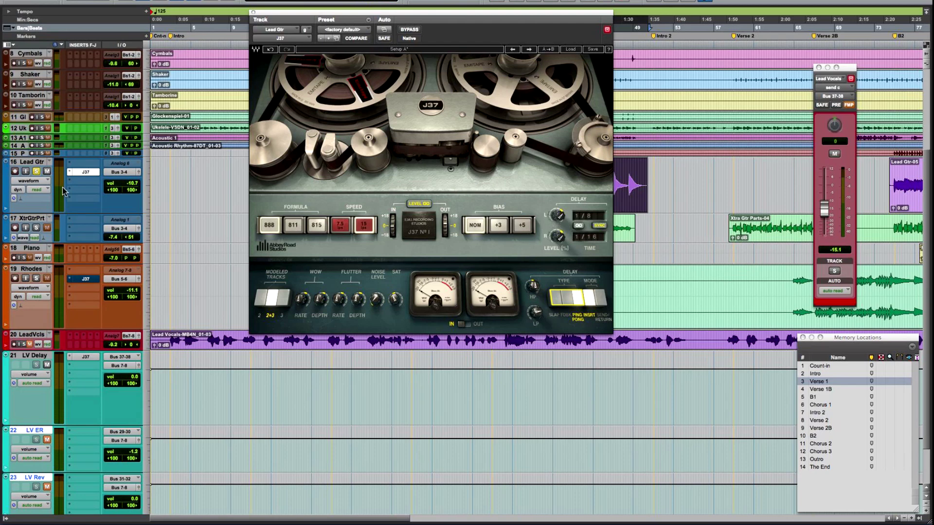
Bypass the J37 on the Lead Gtr track, and move the solo from Lead Gtr to the LeadVcls track.
super+click(85, 173)
click(36, 171)
scroll(180, 232, down, 3)
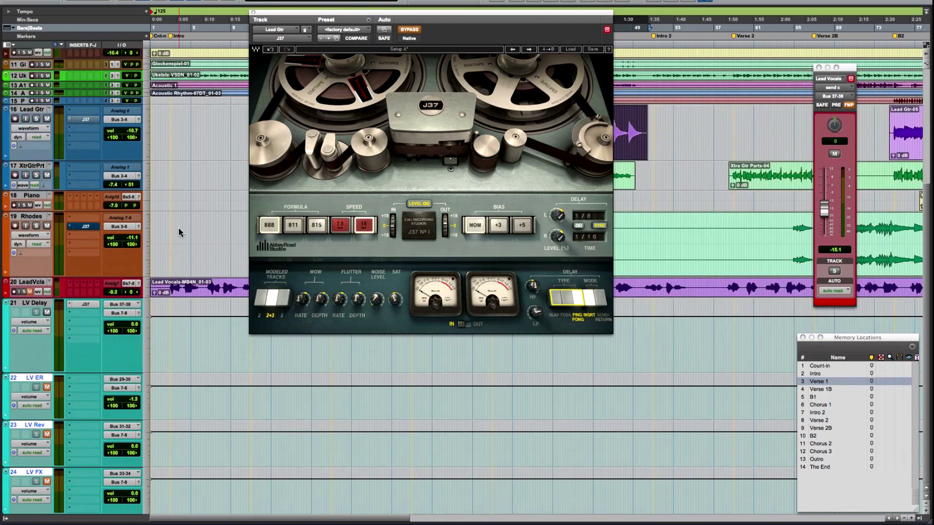
click(26, 291)
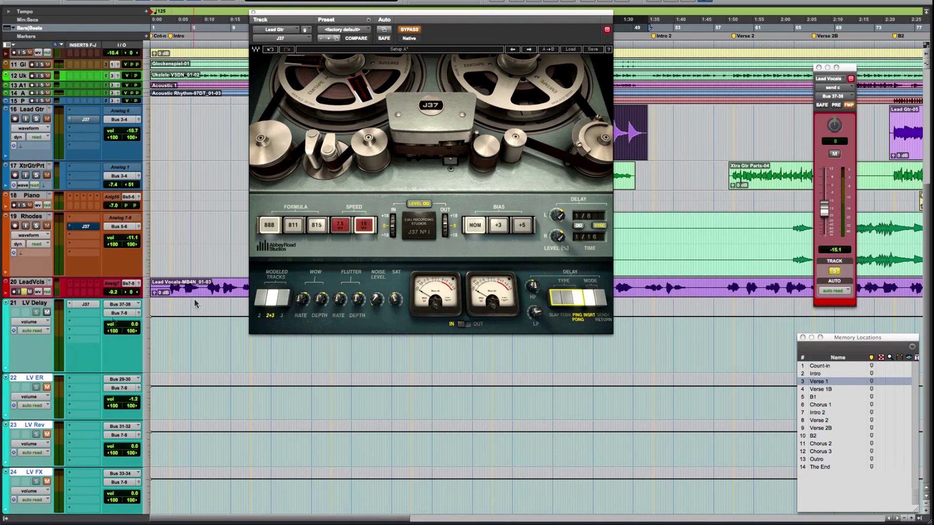
Open the J37 on the LV Delay track, move its window aside, and increase the LeadVcls track's height.
click(86, 305)
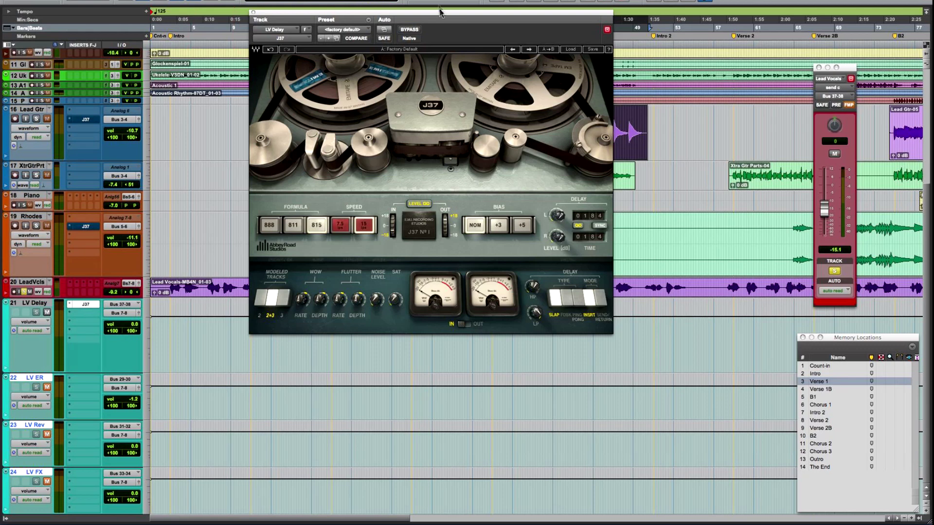
drag(442, 18, 579, 20)
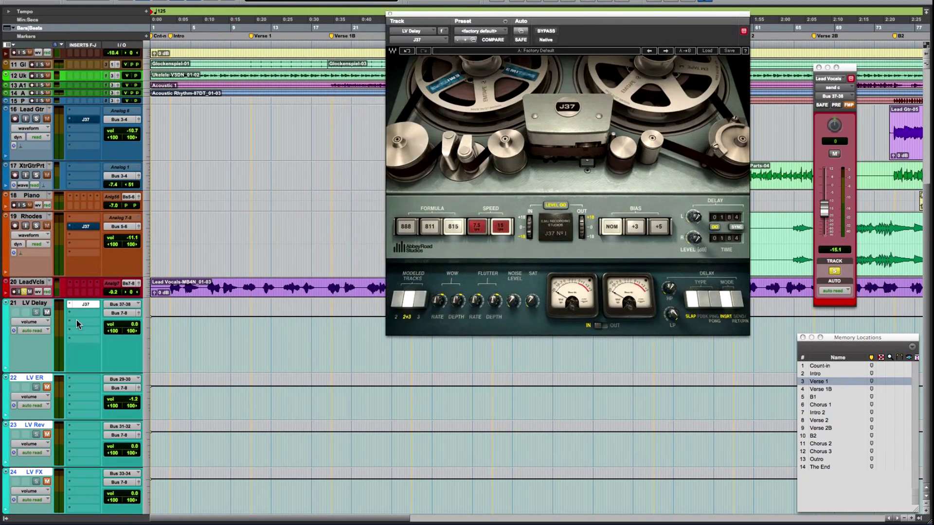
click(32, 299)
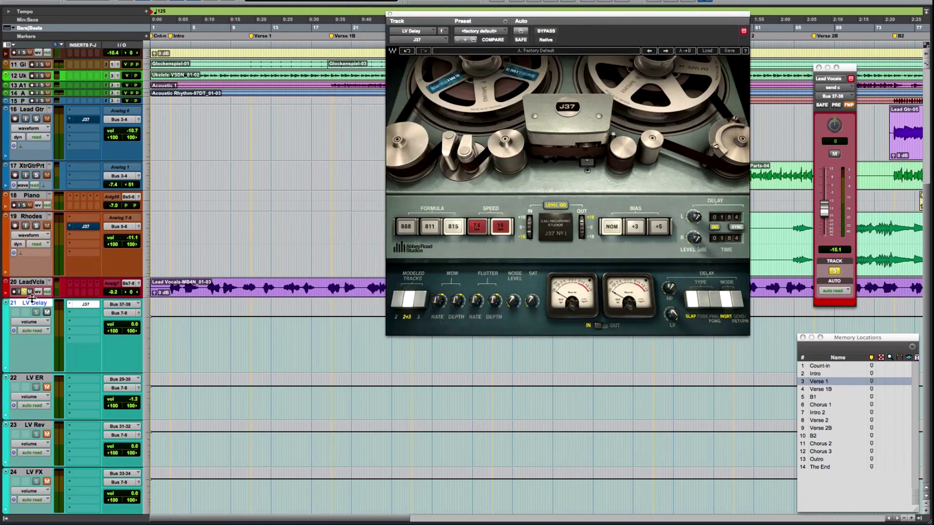
drag(30, 296, 30, 343)
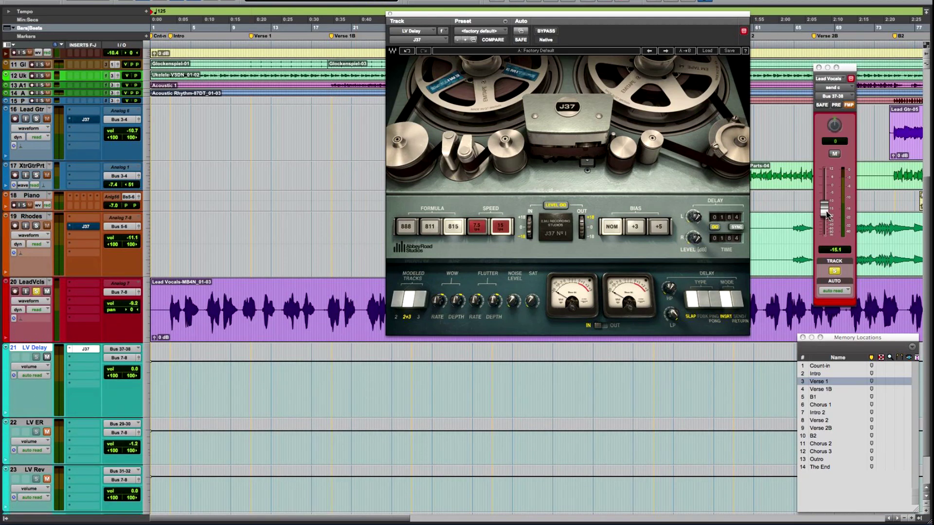
Lower the lead vocal's delay send fully, play the soloed vocal, and raise the send to -11.7 dB.
drag(827, 214, 825, 268)
key(space)
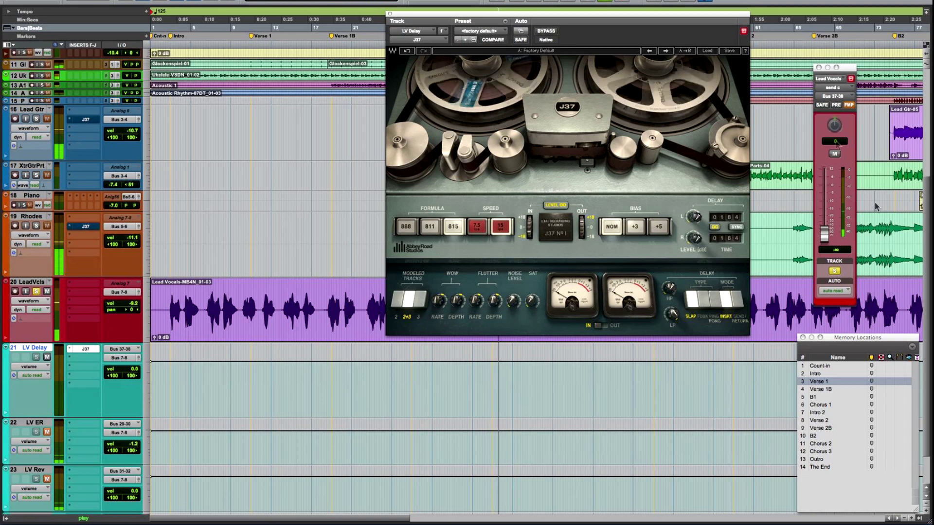
drag(829, 231, 824, 204)
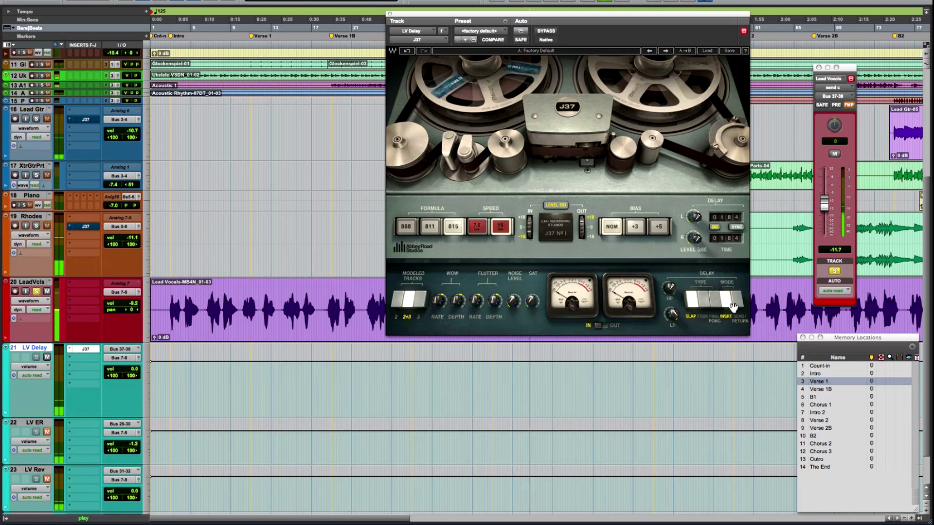
key(space)
Set the LV Delay J37 to Send/Return mode with tempo-synced delay times, and play the vocal with its send at -9.2 dB.
click(758, 296)
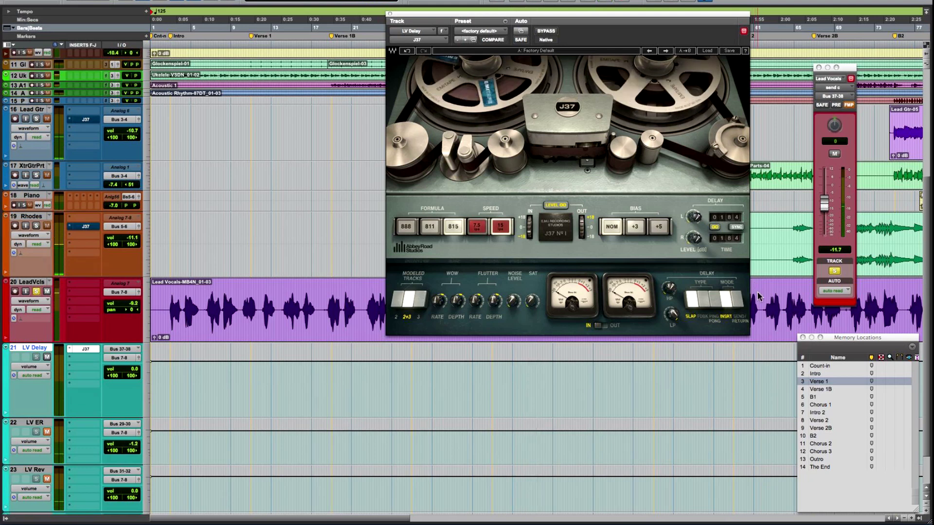
drag(726, 309, 735, 305)
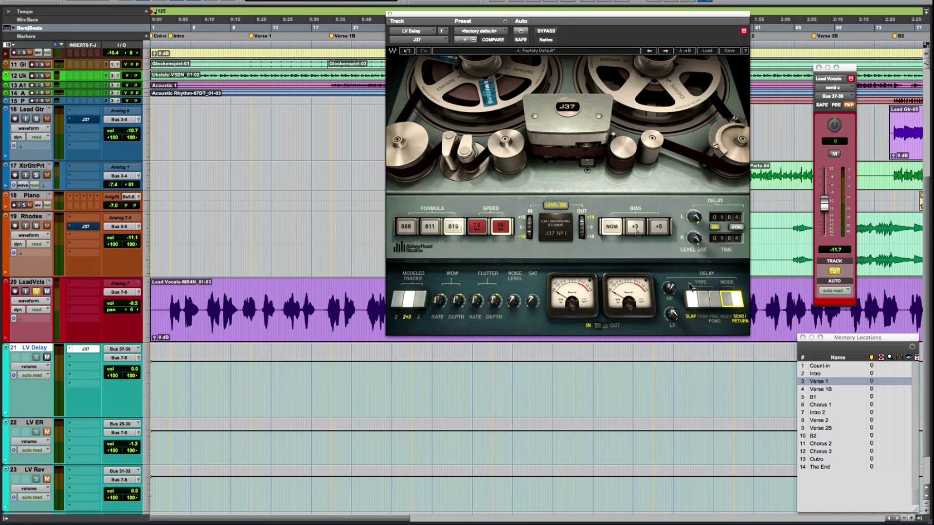
key(space)
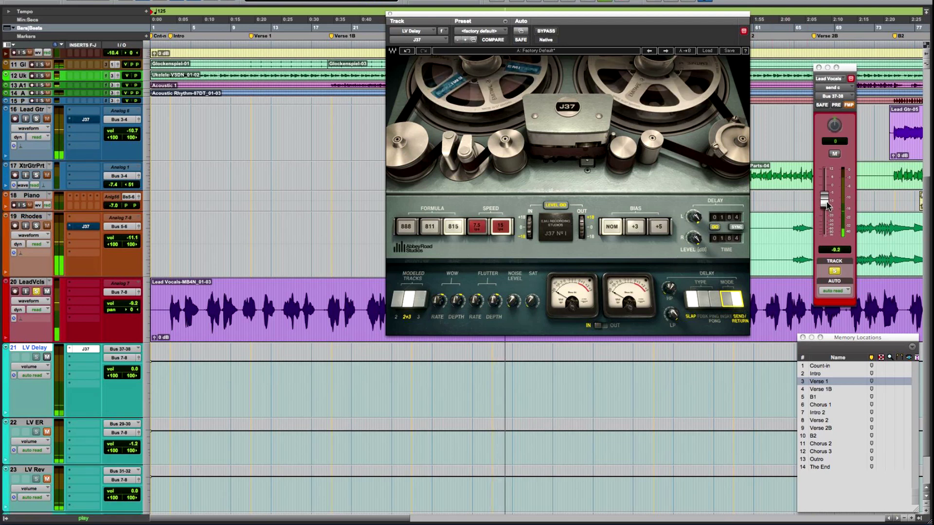
click(736, 228)
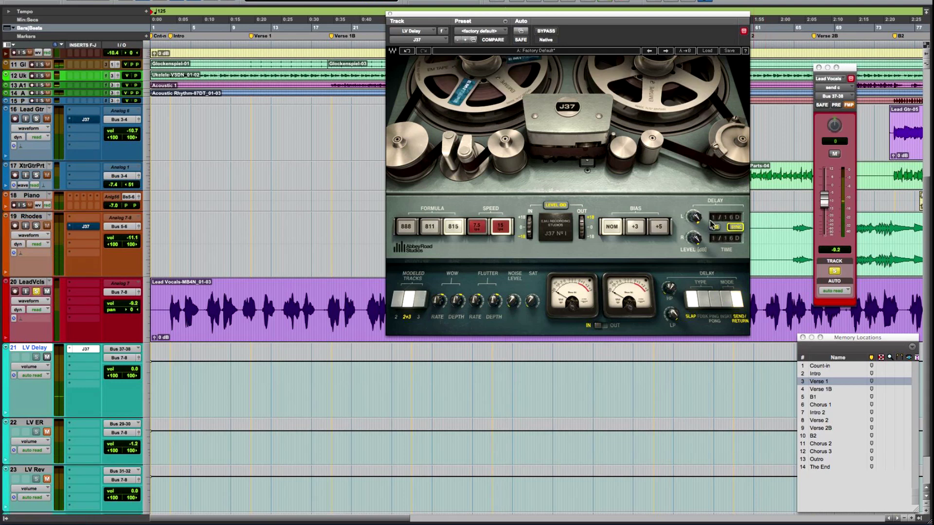
Unlink the LV Delay J37's delay times, and set them to 1/8 for the left and 1/8D for the right.
click(711, 219)
click(700, 205)
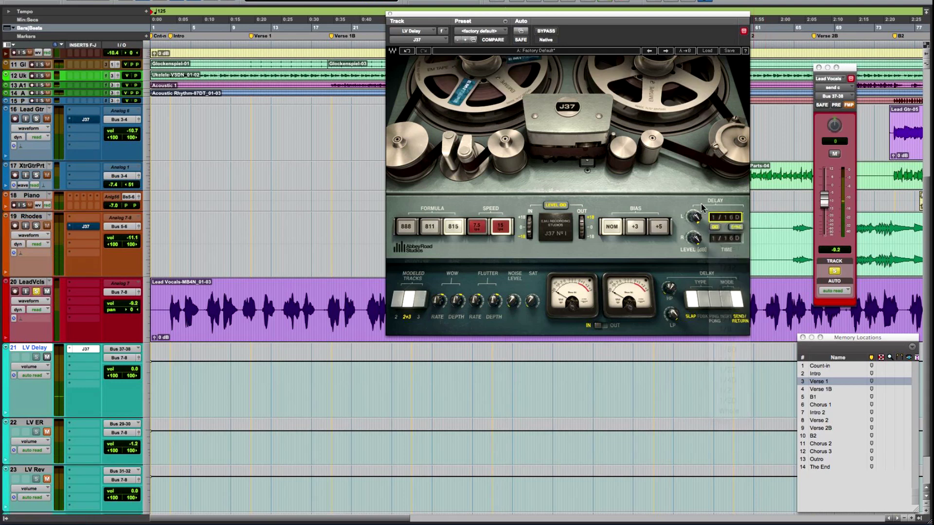
click(712, 228)
click(721, 217)
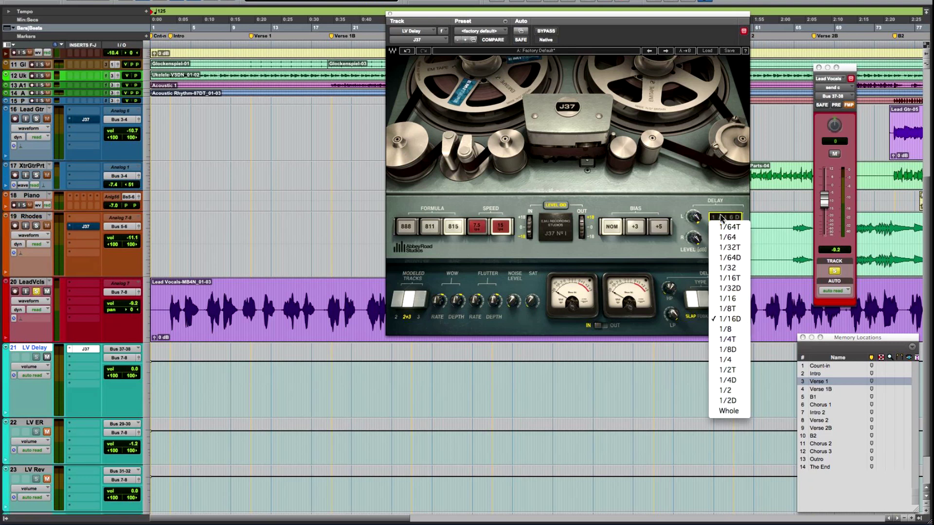
click(733, 329)
click(719, 240)
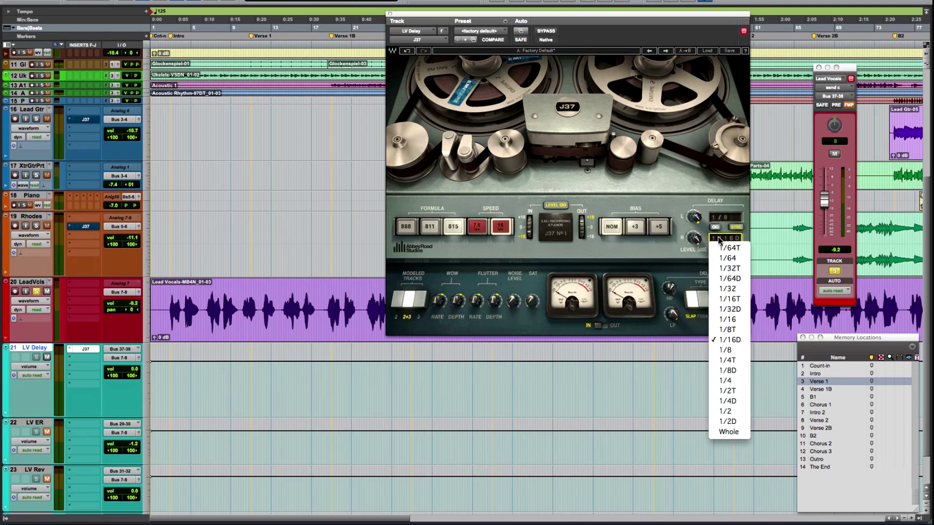
click(728, 371)
Play the vocal and adjust the J37 delay's low-pass and high-pass filters.
key(space)
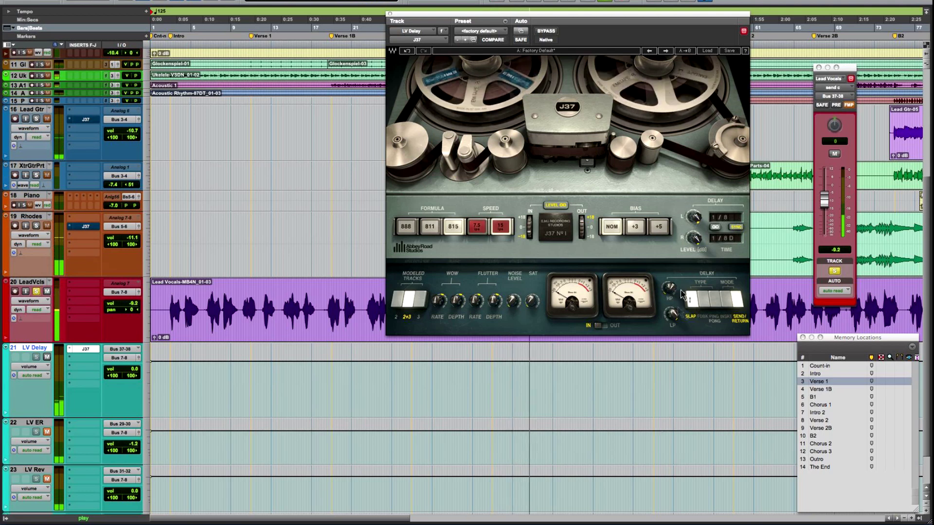
mouse_move(685, 228)
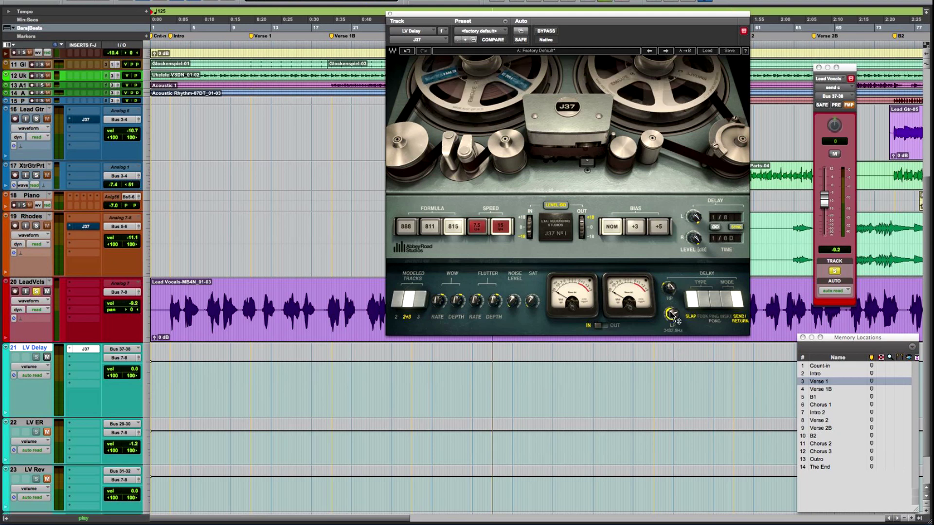
drag(671, 295, 669, 289)
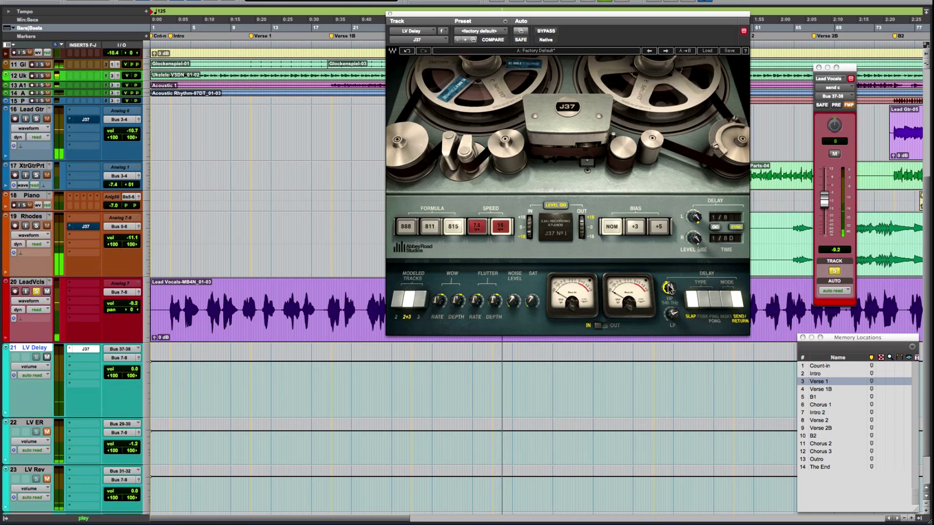
Set the J37 tape speed to 7.5 ips, dismiss the CPU overload error, and replay the vocal while adjusting the flutter depth.
click(480, 226)
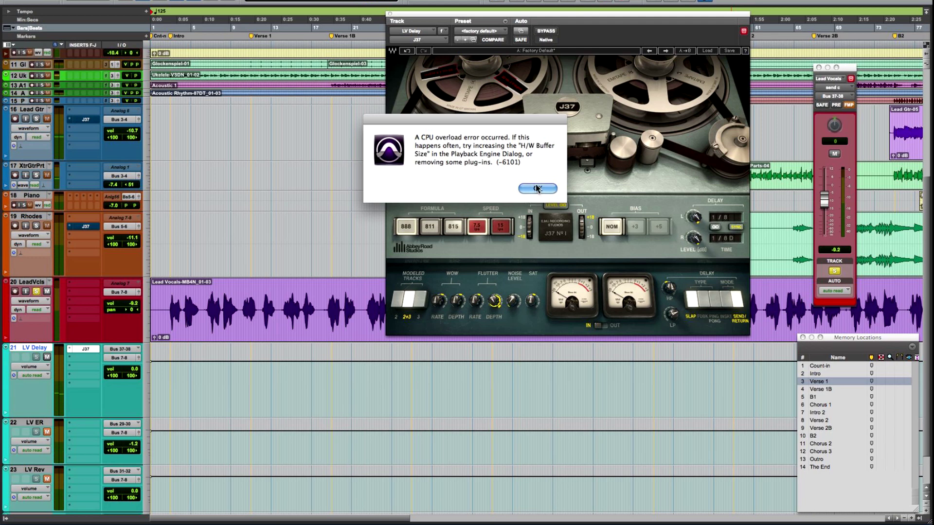
click(538, 189)
key(space)
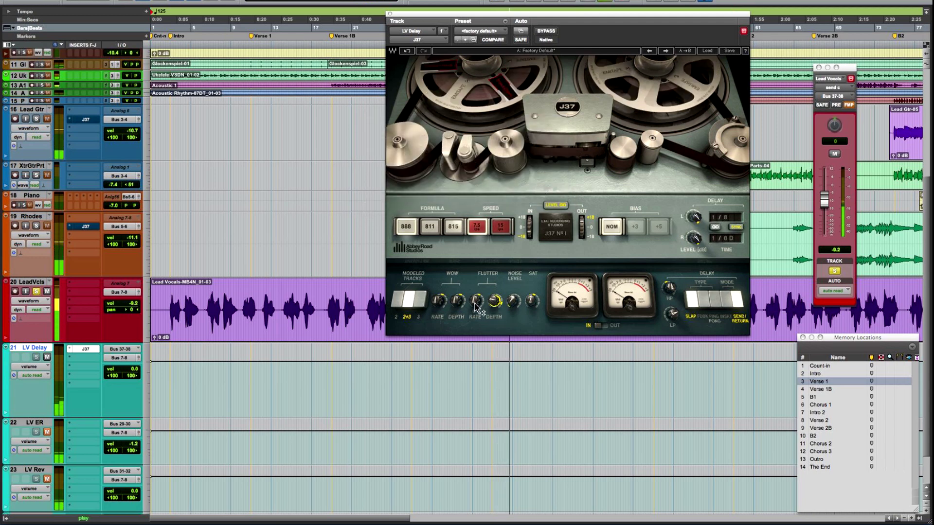
mouse_move(496, 302)
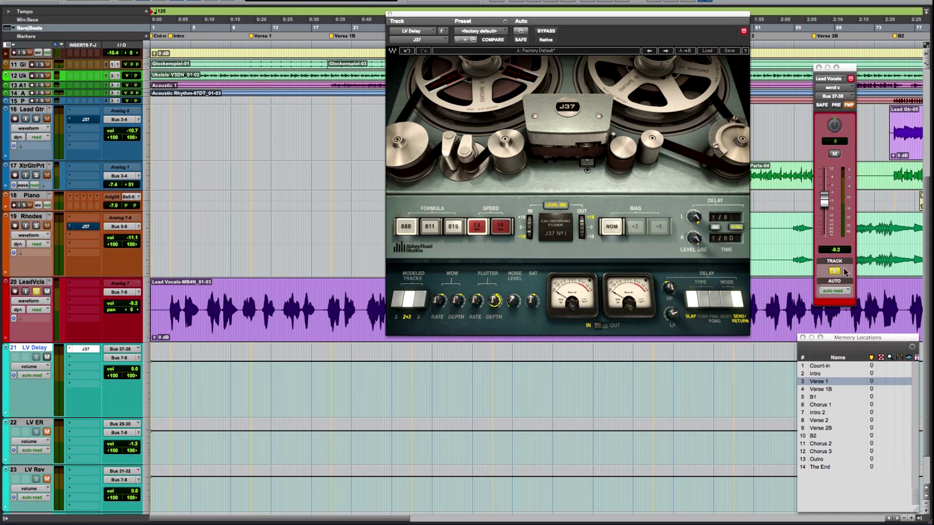
Switch the J37 delay type to Feedback, and adjust the delay levels while playing the vocal.
click(708, 307)
key(space)
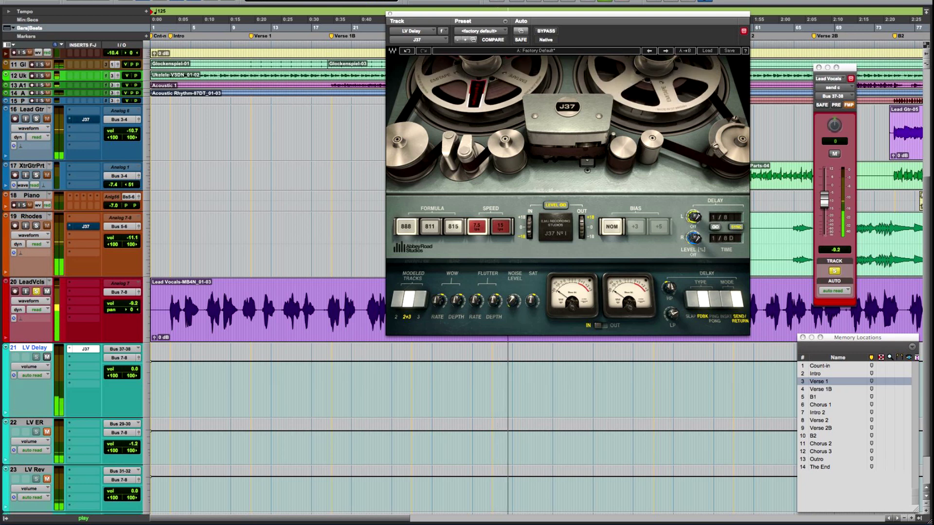
drag(695, 217, 694, 204)
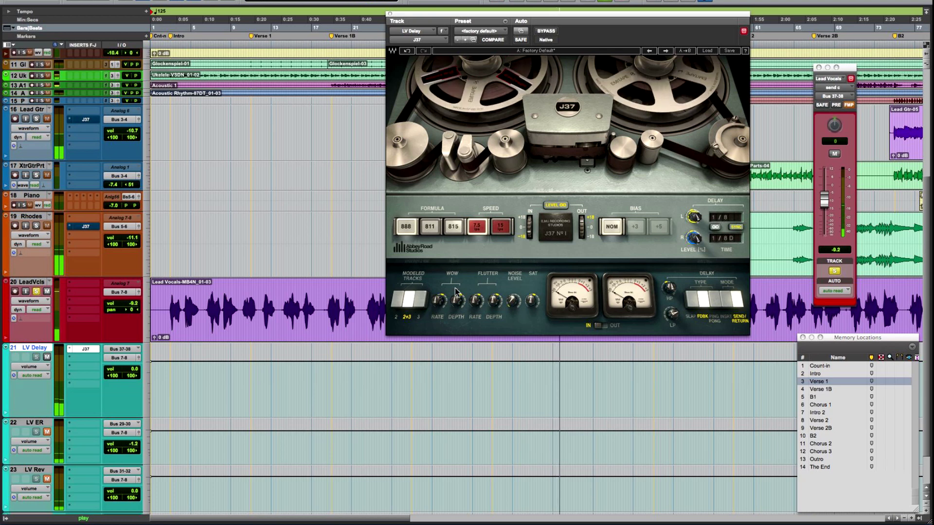
Switch the J37 delay type to Ping Pong, and adjust the delay level with the vocal playing.
click(714, 299)
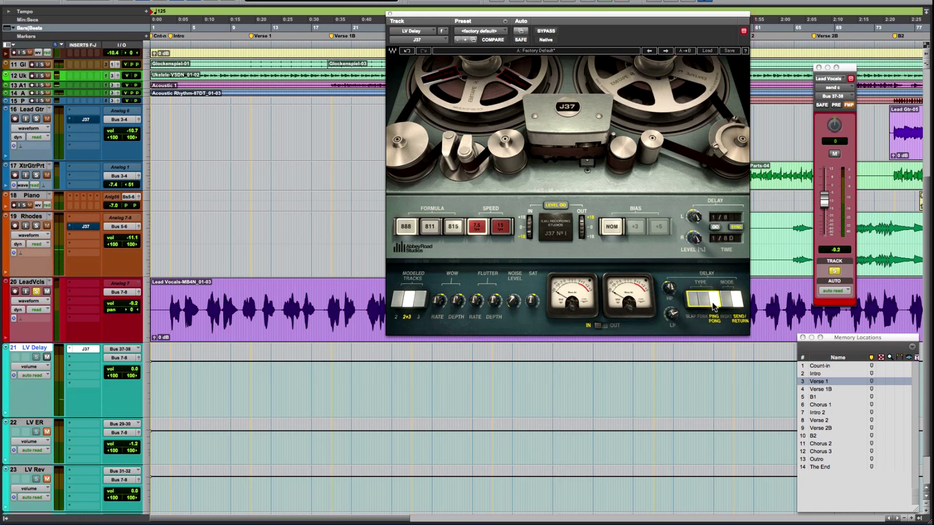
click(693, 239)
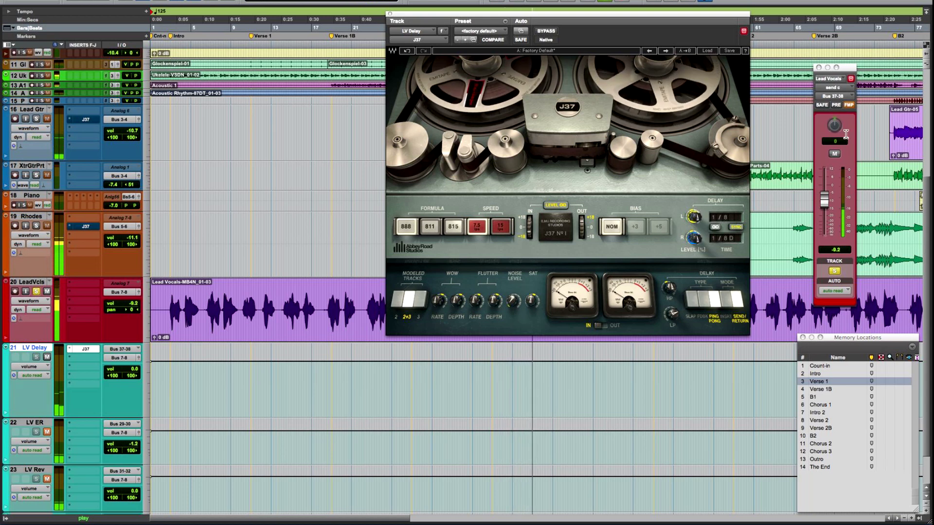
Turn off Follow Main Pan on the lead vocal's delay send, pan the send to 100, and play the vocal.
click(849, 105)
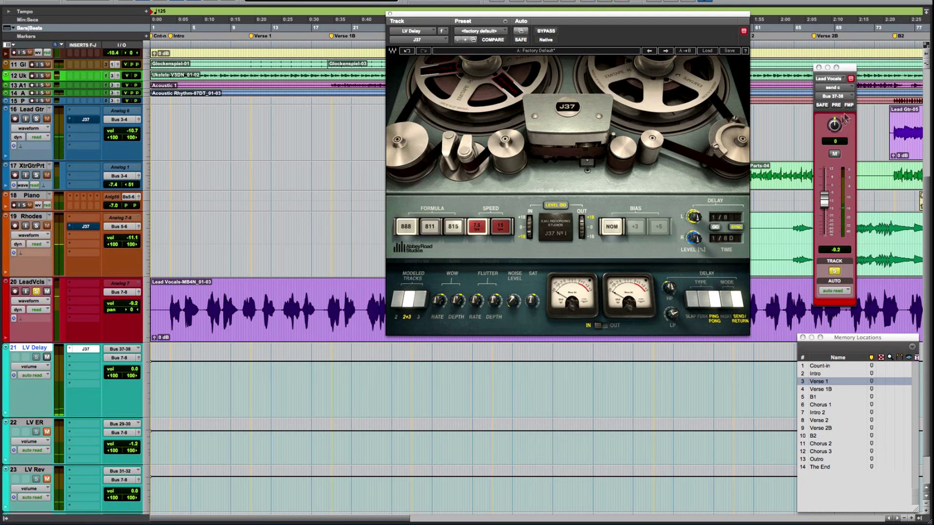
click(775, 288)
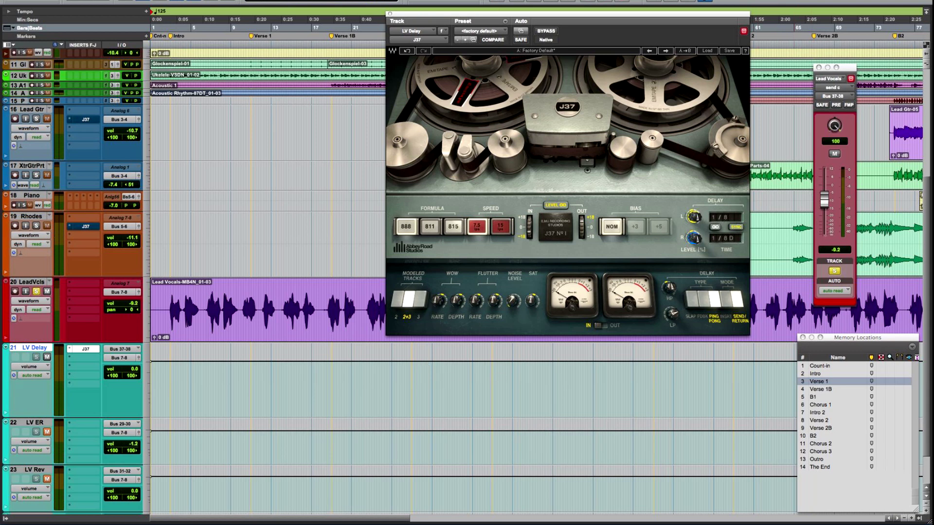
key(space)
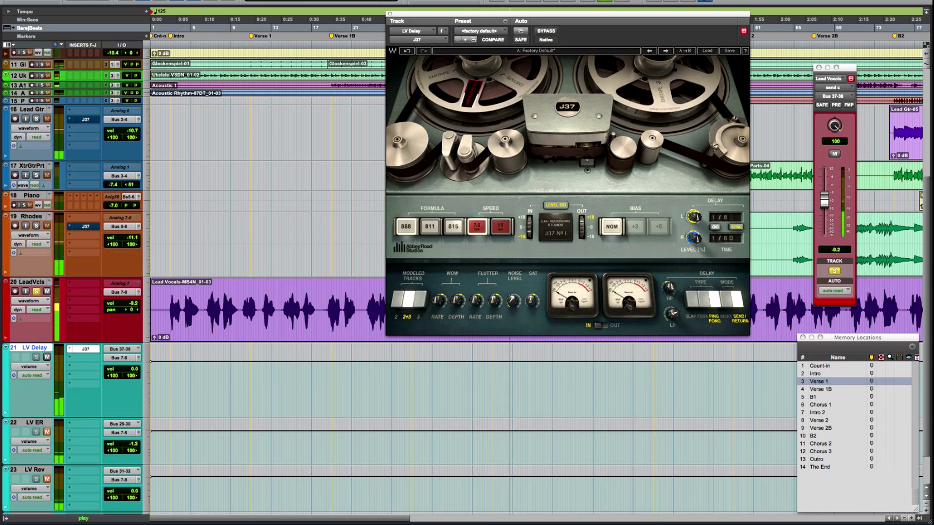
Pan the lead vocal's delay send to -100, audition the ping-pong delay, and move the J37 window aside.
key(space)
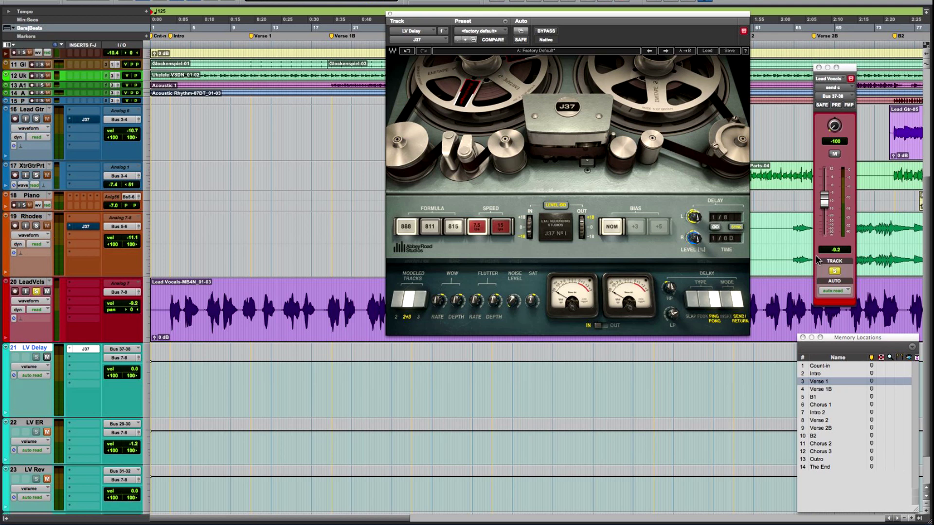
key(space)
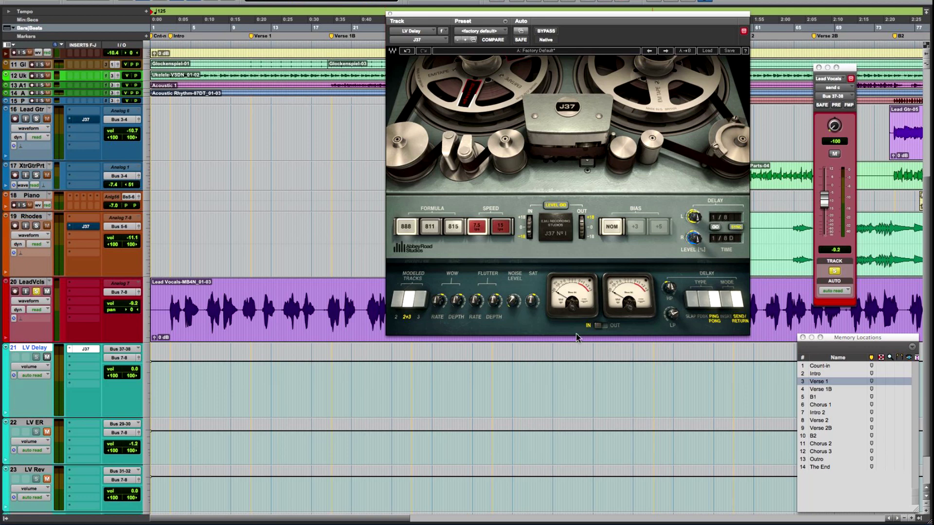
drag(573, 18, 459, 78)
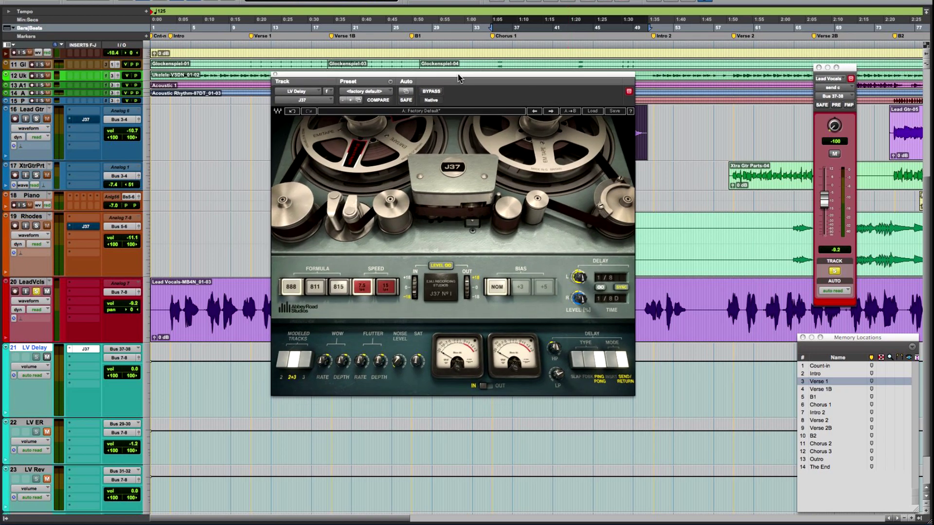